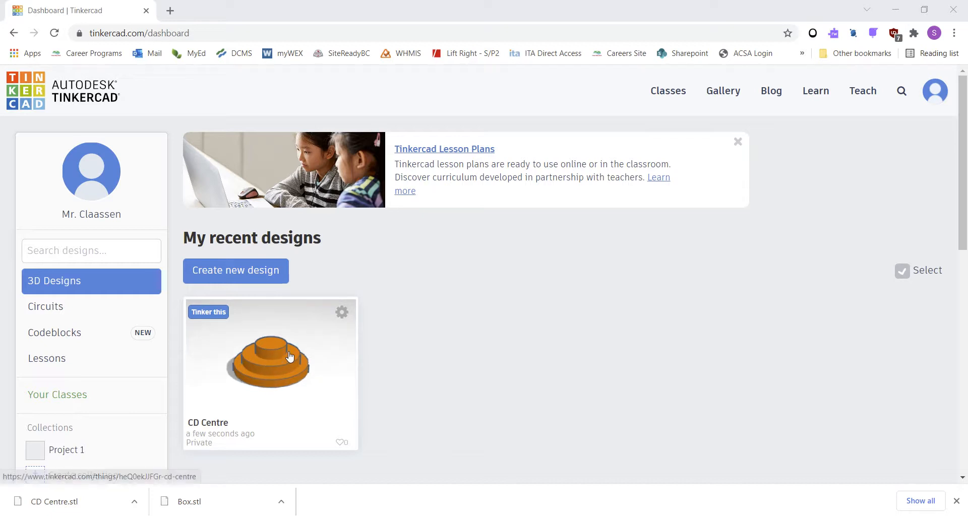
Step: Create a new 3D design and place a box on the workplane
left_click(231, 270)
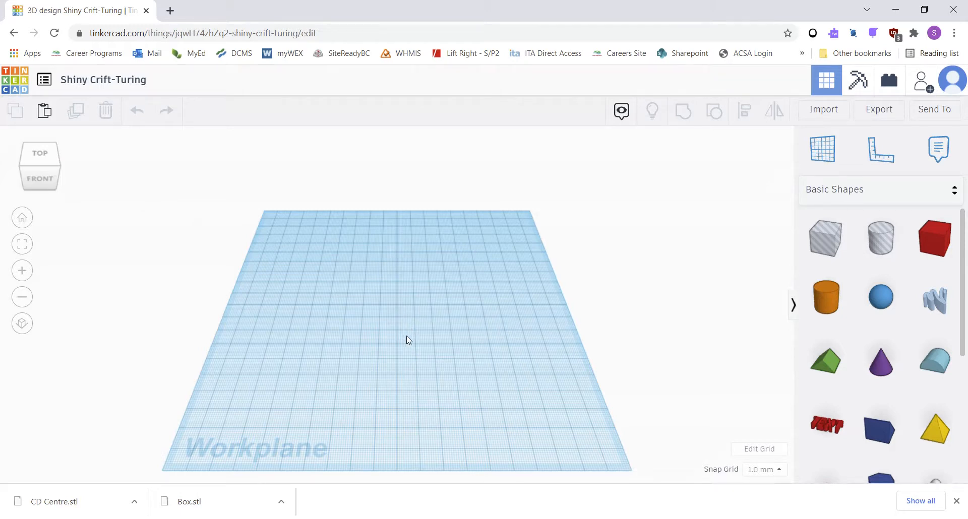
scroll(406, 336, "down", 3)
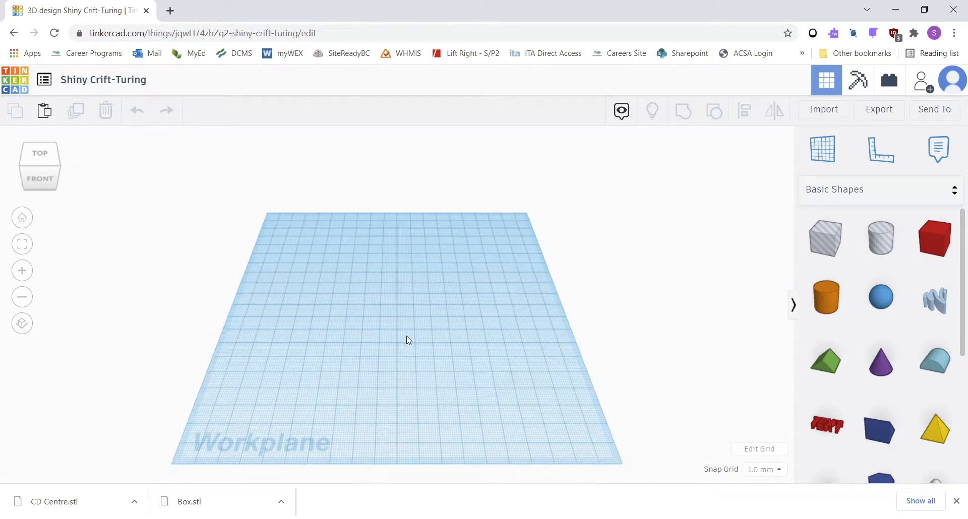
scroll(406, 335, "up", 5)
scroll(407, 336, "down", 5)
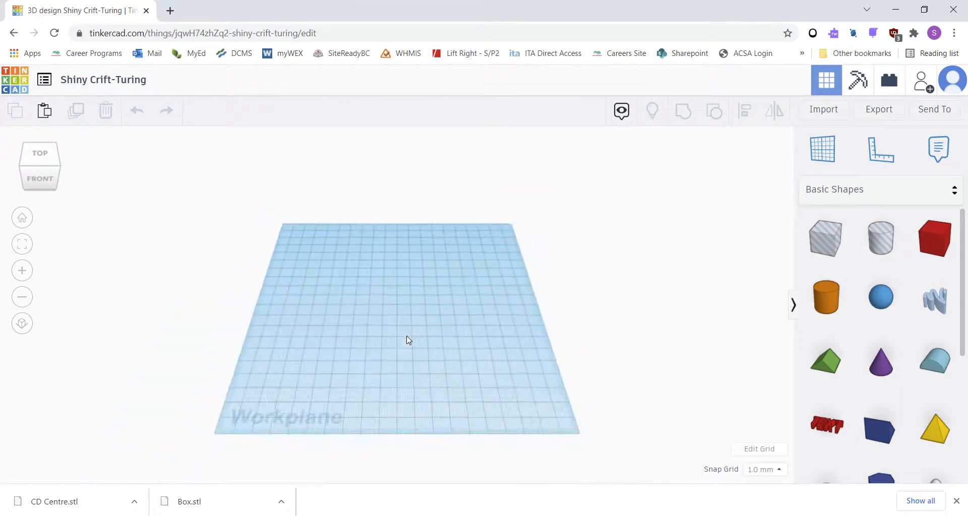
scroll(407, 336, "up", 2)
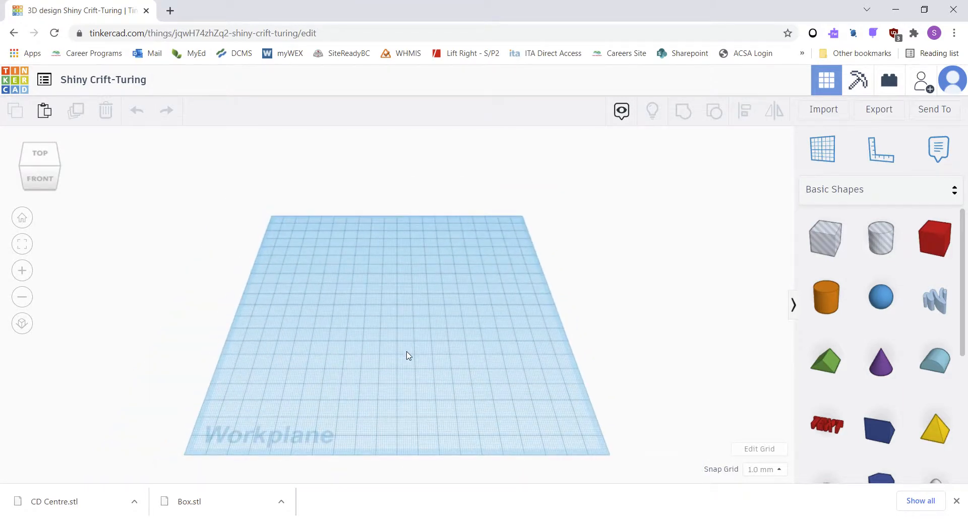
mouse_move(406, 355)
right_mouse_down()
mouse_move(404, 207)
mouse_move(410, 342)
right_mouse_up()
middle_click_drag(410, 343, 353, 335)
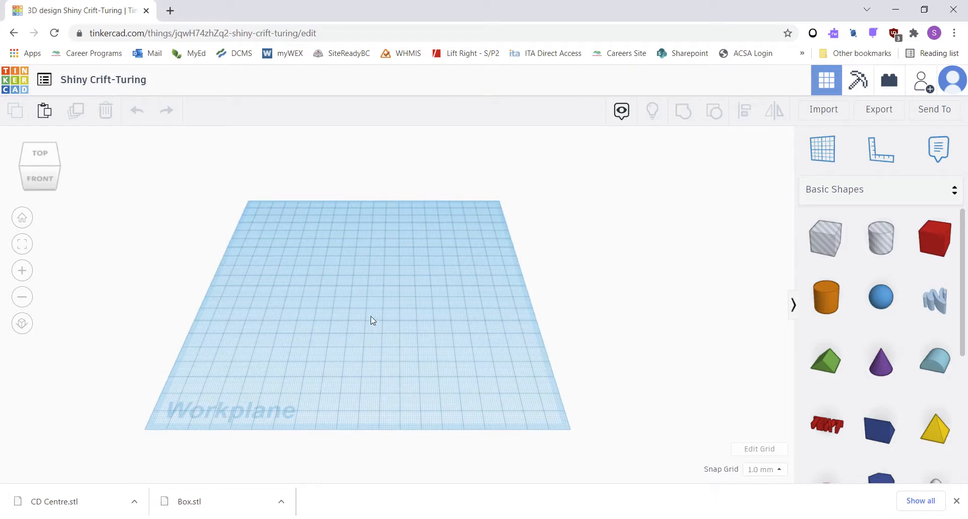
right_click_drag(379, 346, 428, 319)
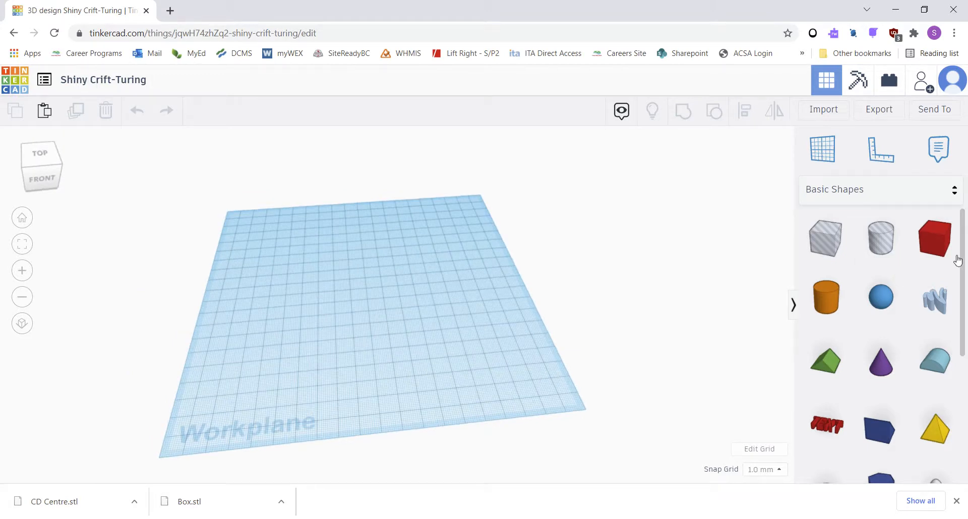
left_click_drag(932, 244, 367, 323)
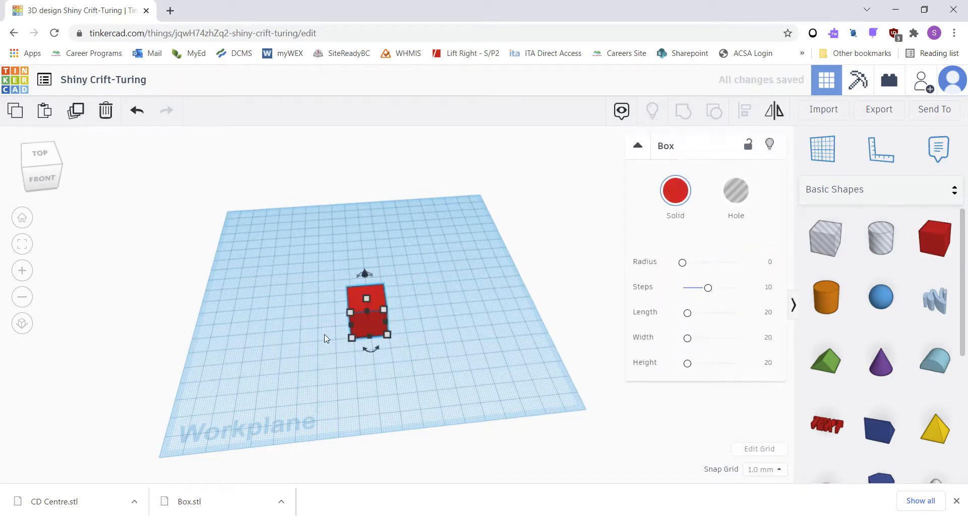
Step: Set the box's length to 100 mm
scroll(361, 372, "up", 5)
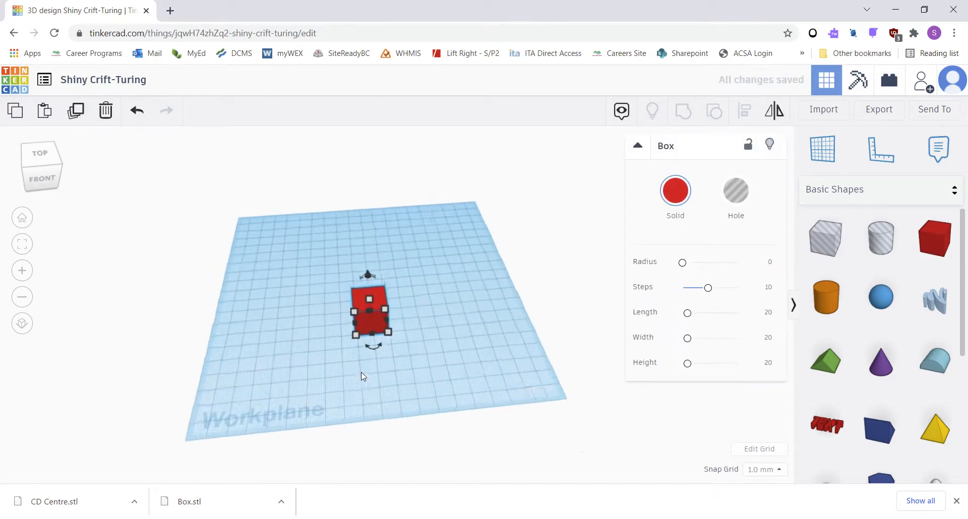
mouse_move(377, 368)
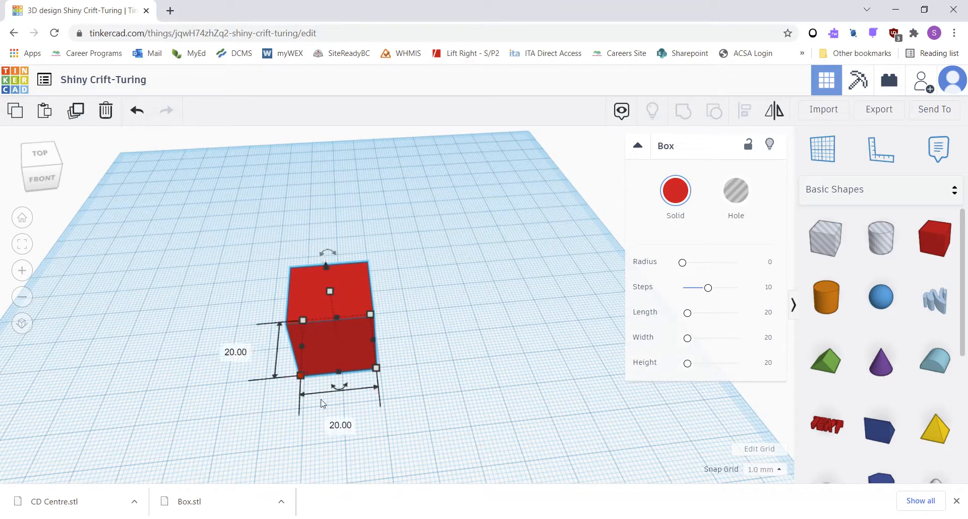
left_click(341, 426)
type("100")
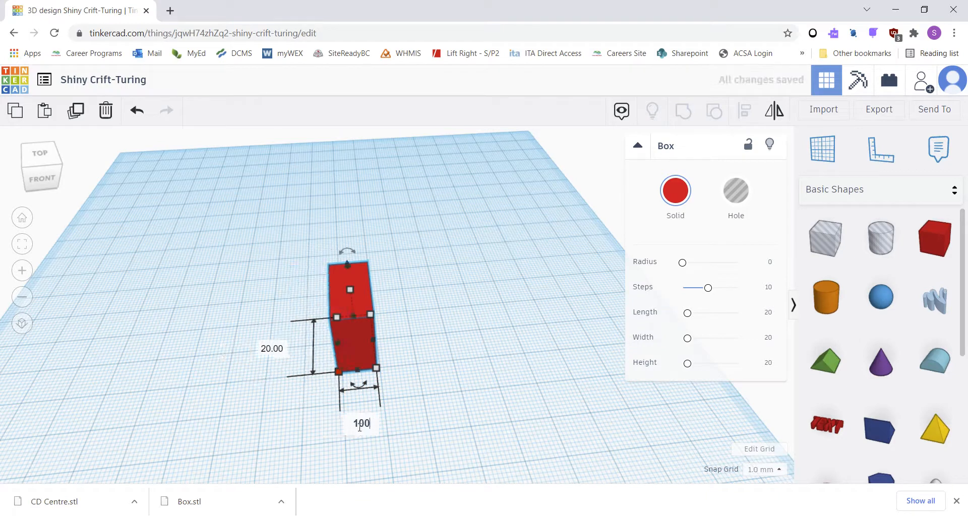
key("Return")
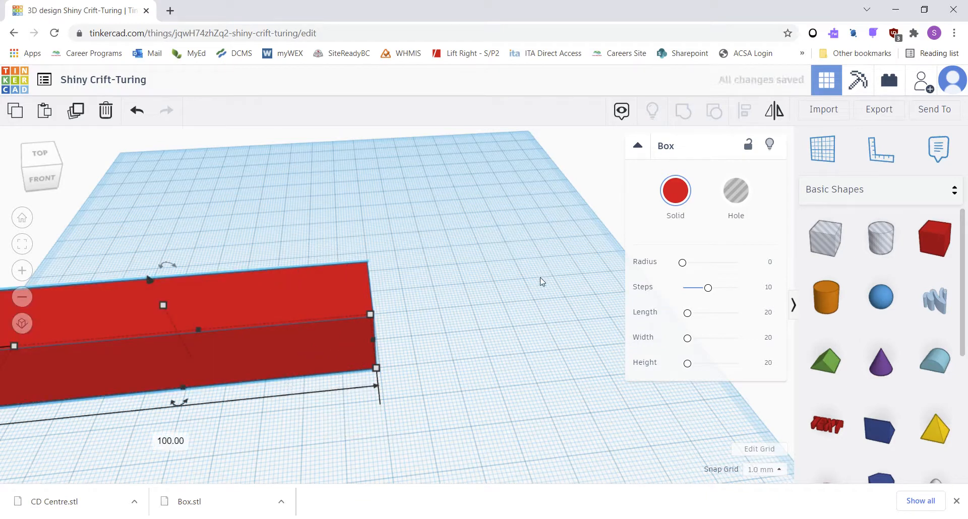
Step: Move the box nearer the middle of the workplane
left_click(435, 328)
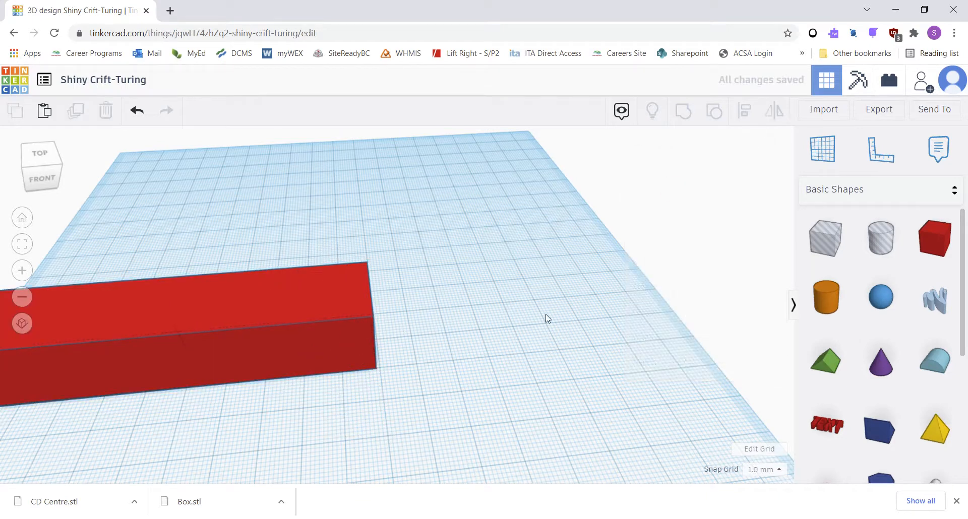
left_click(287, 319)
left_click_drag(136, 337, 331, 284)
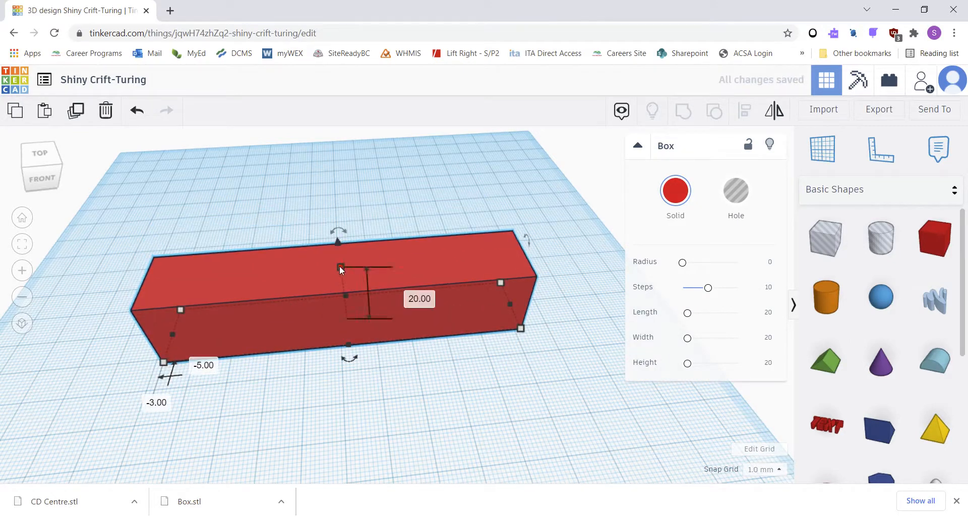
Step: Set the box's height to 10 mm
left_click(341, 266)
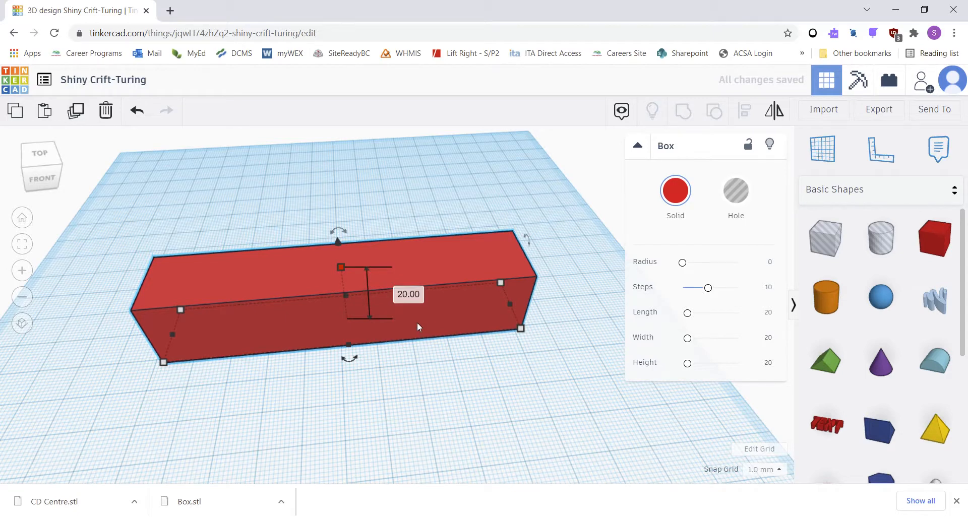
left_click(411, 295)
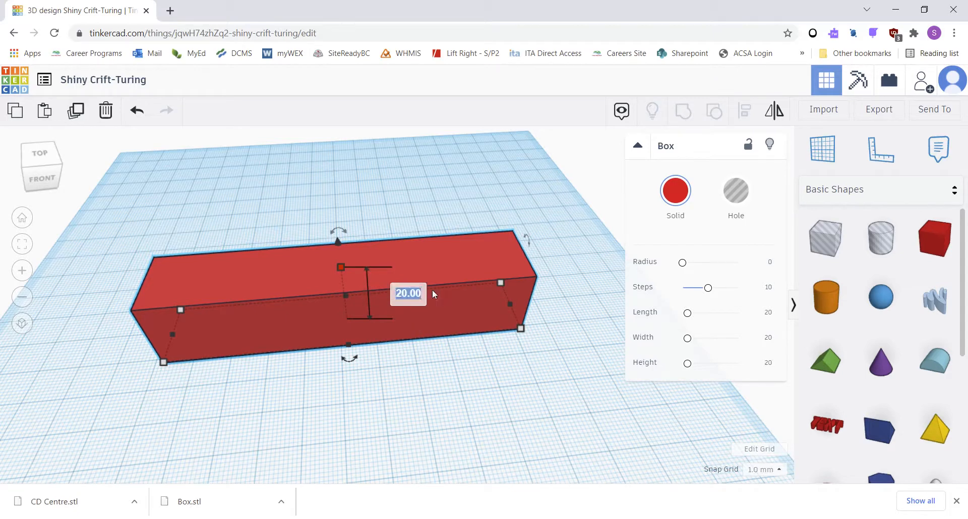
type("10")
key("Return")
left_click(285, 209)
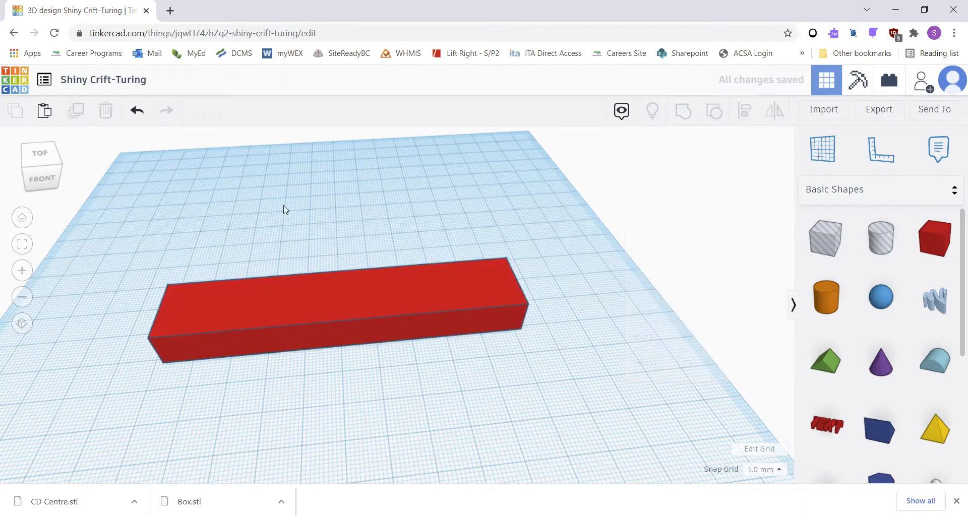
Step: Inspect the box from several angles, including the front and right views
left_click(304, 332)
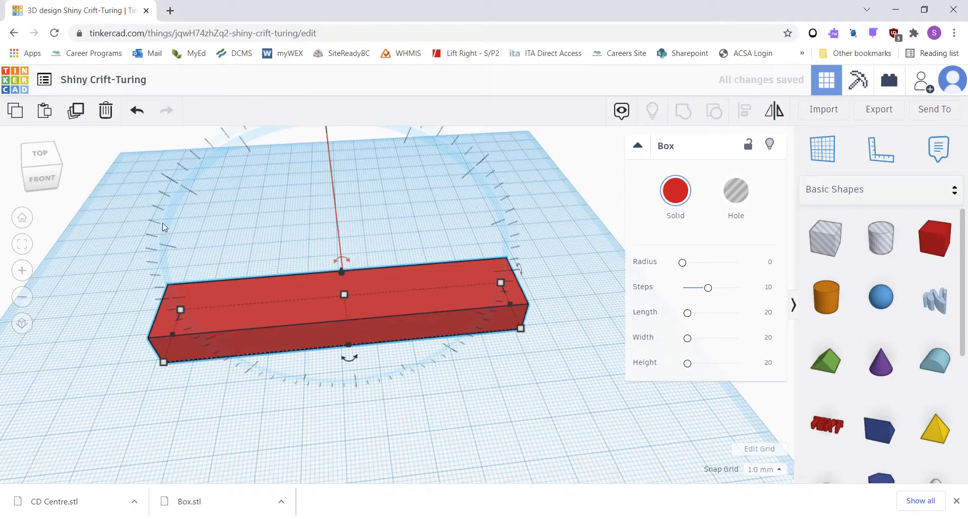
left_click_drag(162, 223, 163, 293)
left_click(266, 289)
mouse_move(351, 260)
left_mouse_down()
mouse_move(43, 217)
mouse_move(78, 303)
mouse_move(367, 275)
mouse_move(372, 287)
mouse_move(340, 250)
left_mouse_up()
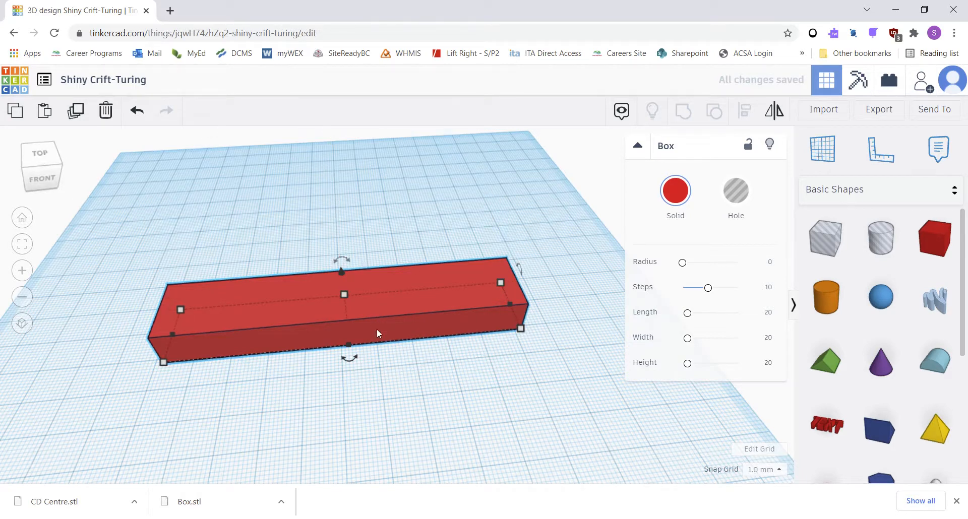
right_click_drag(378, 333, 332, 253)
mouse_move(348, 241)
left_mouse_down()
mouse_move(385, 265)
mouse_move(349, 240)
left_mouse_up()
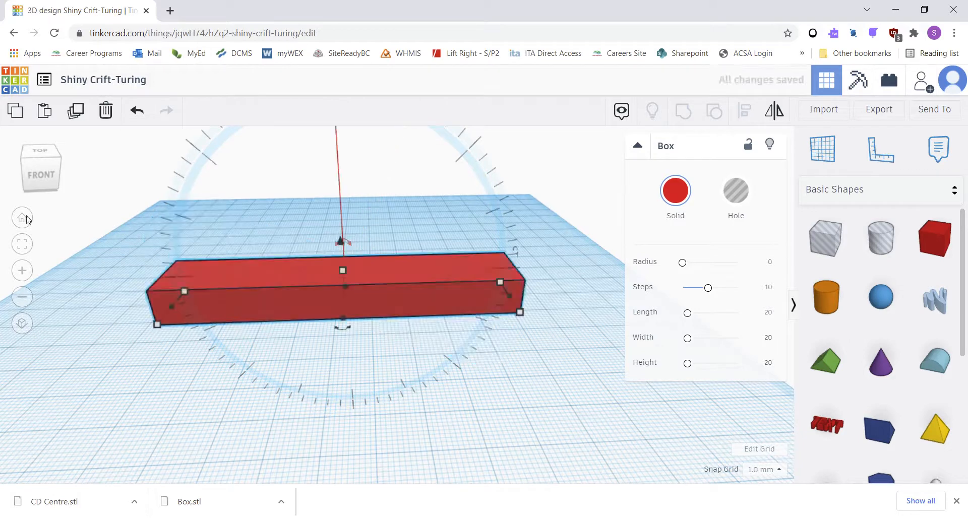
left_click(44, 176)
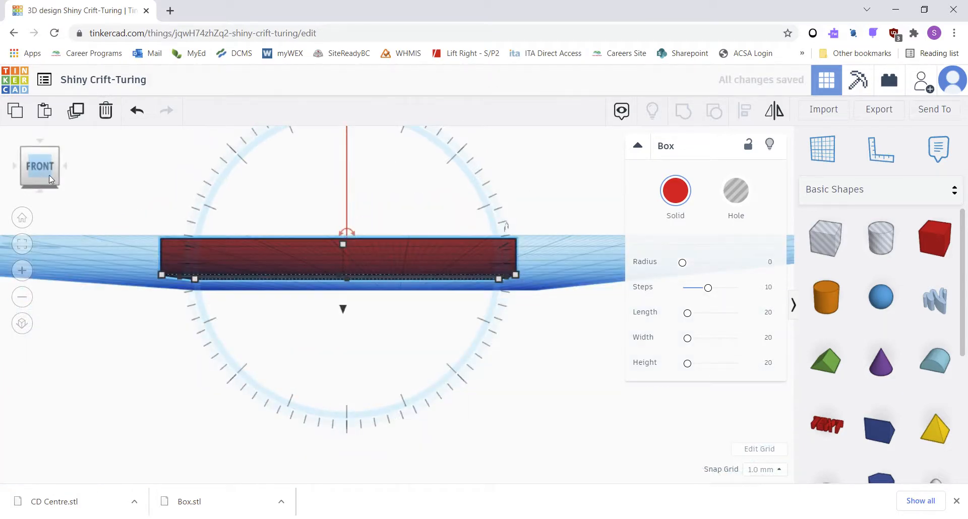
left_click(65, 168)
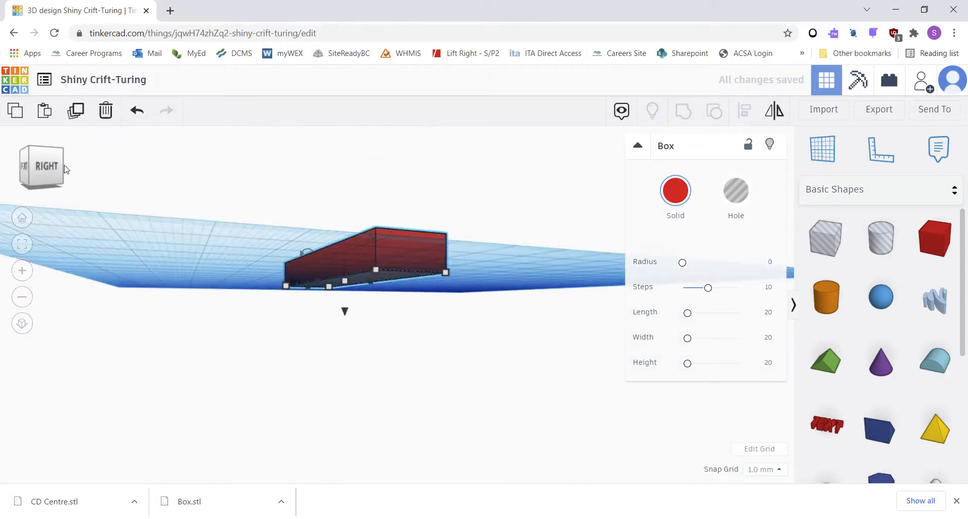
mouse_move(374, 260)
left_mouse_down()
mouse_move(390, 265)
mouse_move(367, 246)
left_mouse_up()
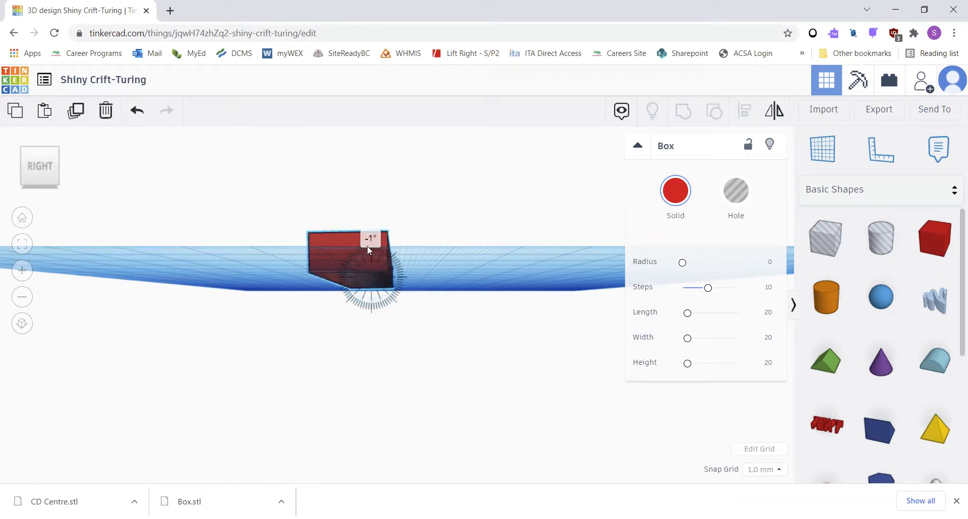
right_click_drag(198, 258, 242, 263)
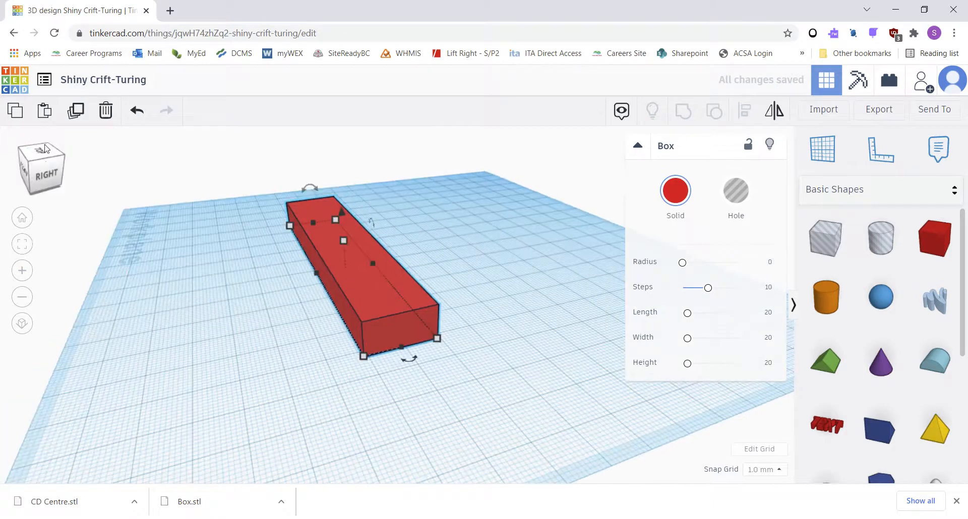
Step: Inspect the box from the top and isometric views and return to the home view
left_click(22, 176)
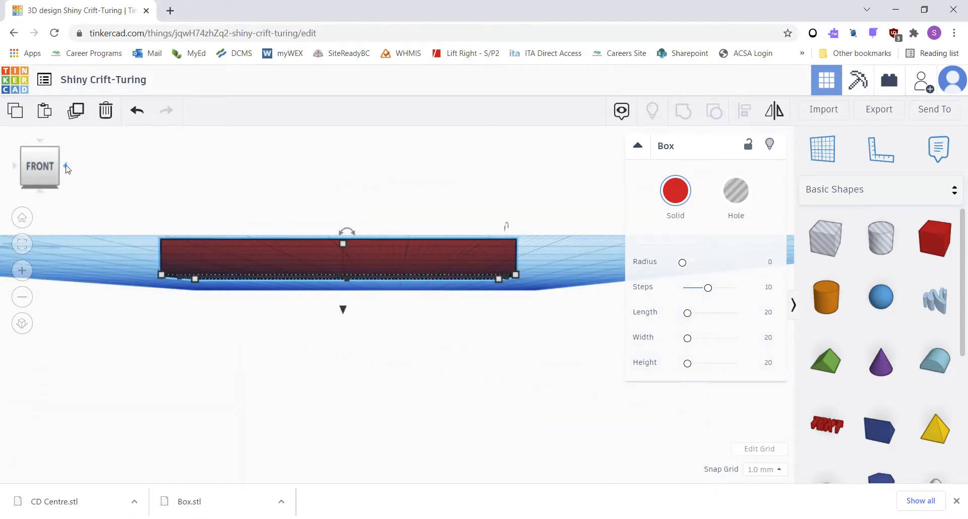
left_click(65, 166)
left_click(40, 143)
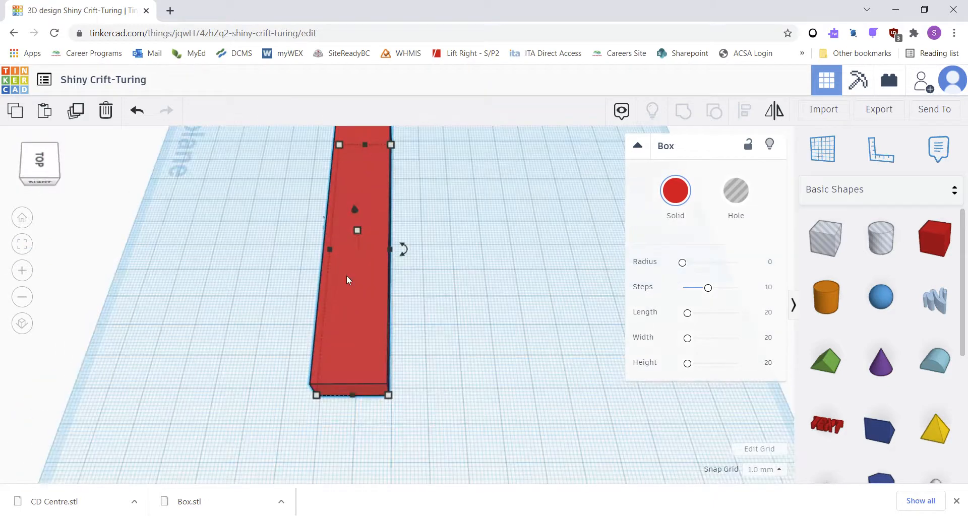
left_click(23, 154)
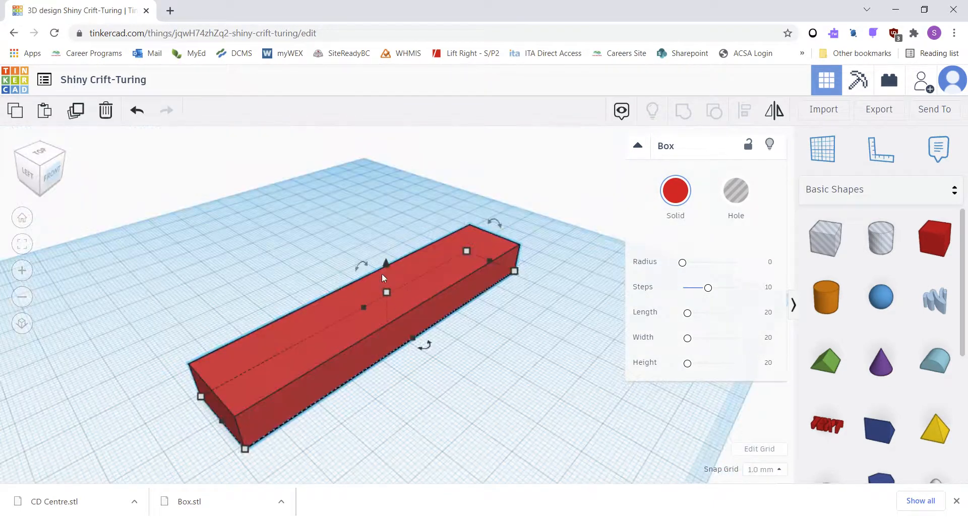
mouse_move(361, 266)
left_mouse_down()
mouse_move(385, 270)
mouse_move(360, 277)
left_mouse_up()
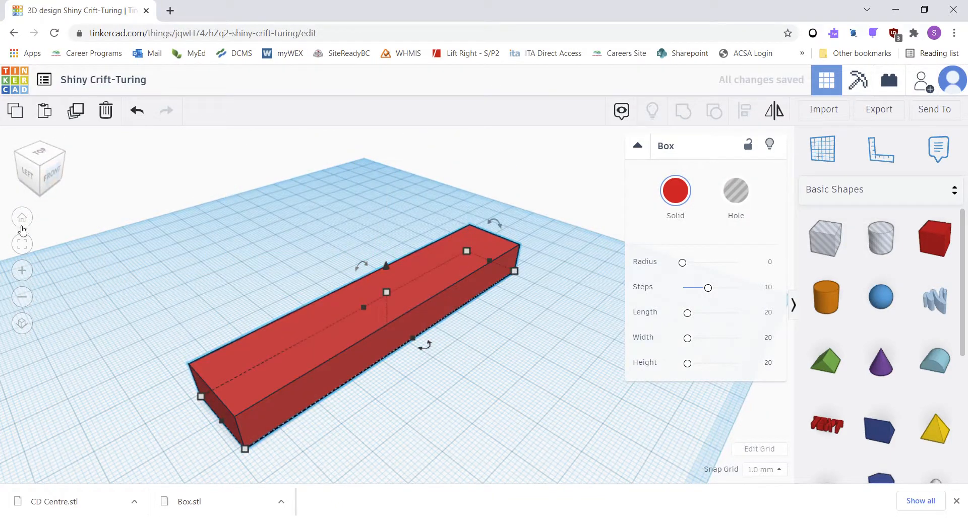
left_click(22, 222)
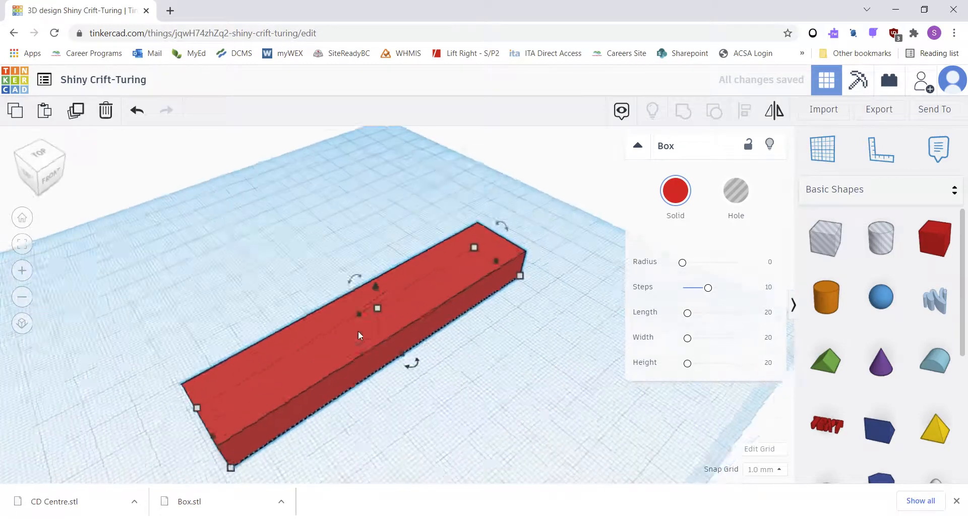
scroll(348, 308, "up", 10)
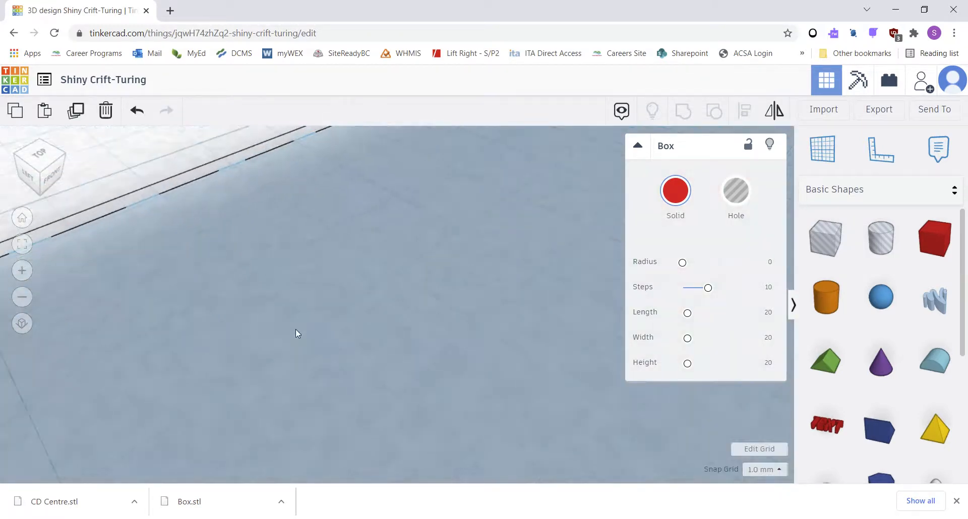
left_click(21, 220)
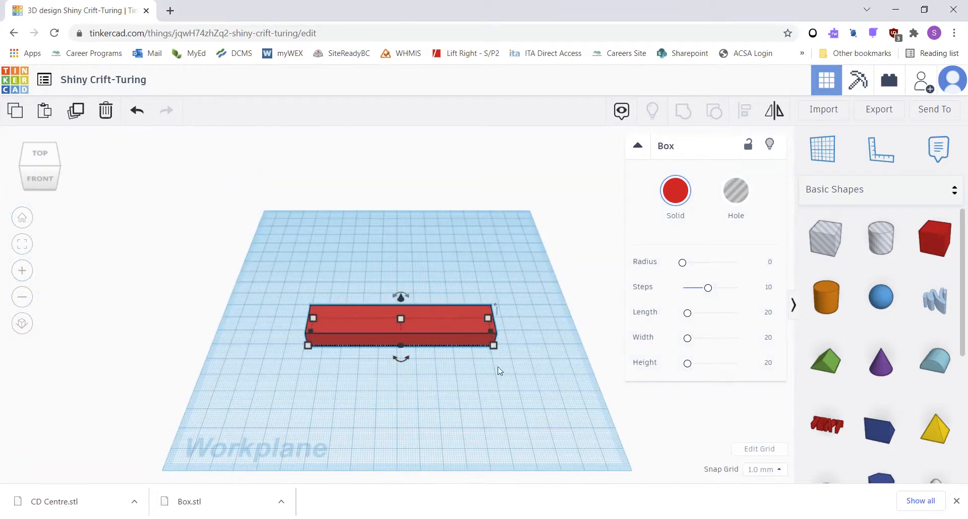
scroll(478, 363, "up", 3)
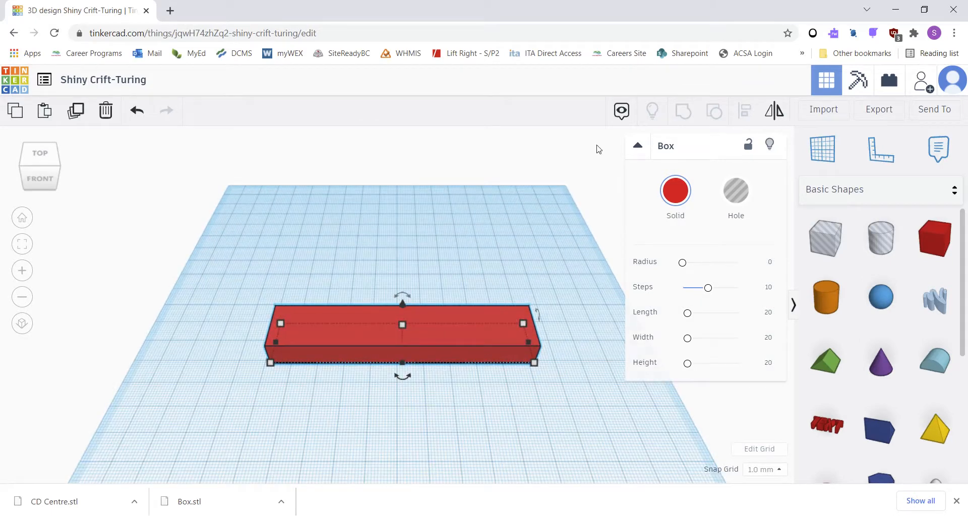
Step: Place a workplane on the box's top face
left_click(416, 277)
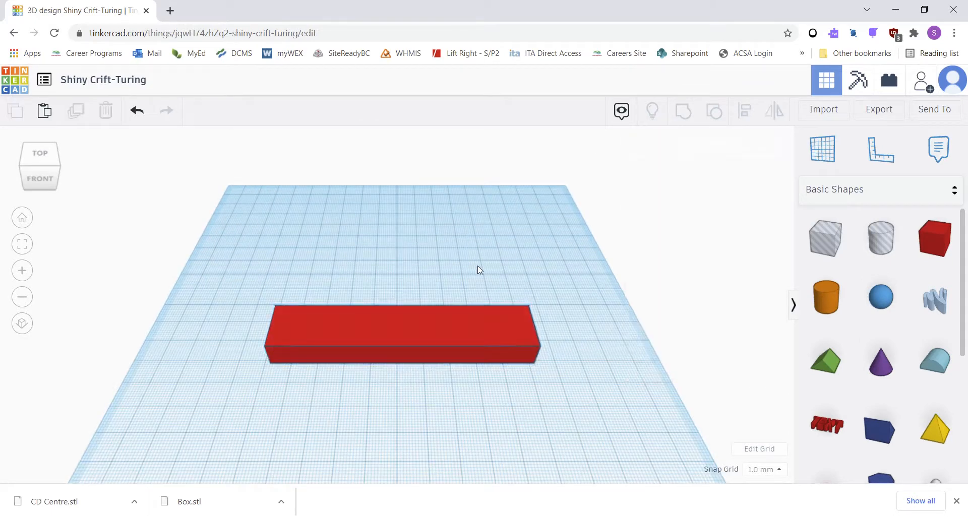
left_click(434, 333)
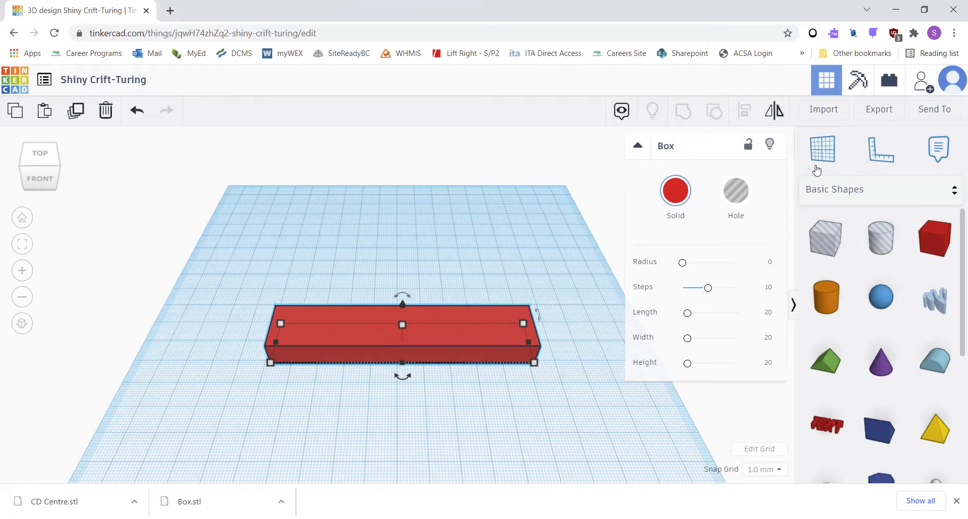
left_click(836, 148)
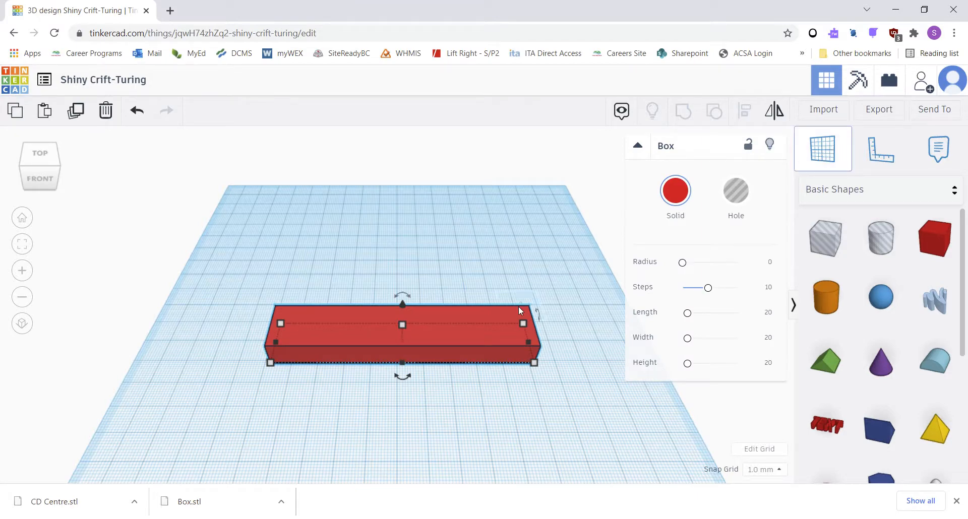
left_click(432, 326)
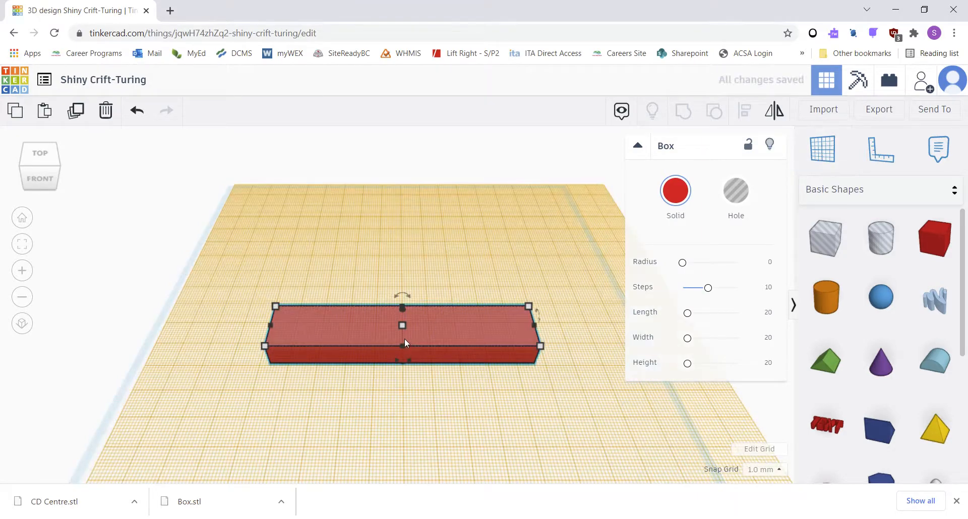
Step: Place a cylinder from the basic shapes onto the box's top face
right_click_drag(367, 374, 361, 350)
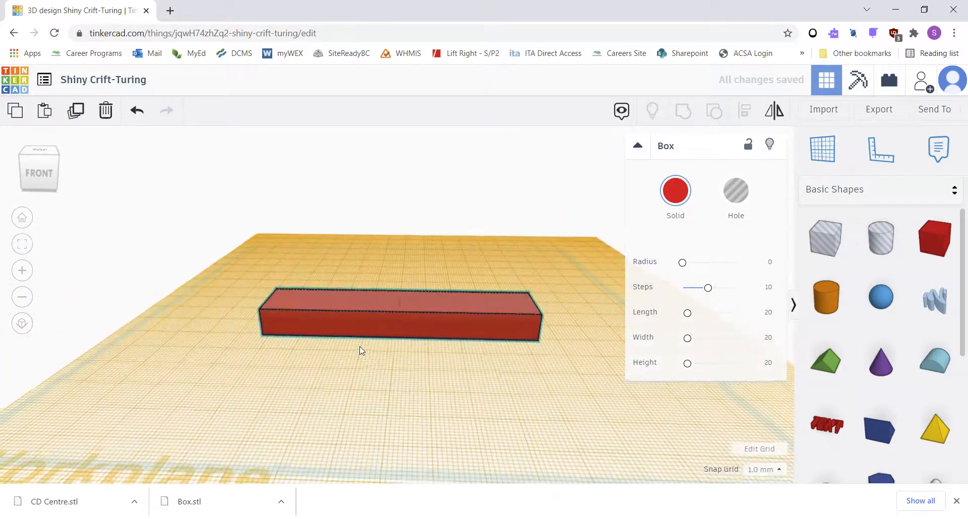
left_click(827, 297)
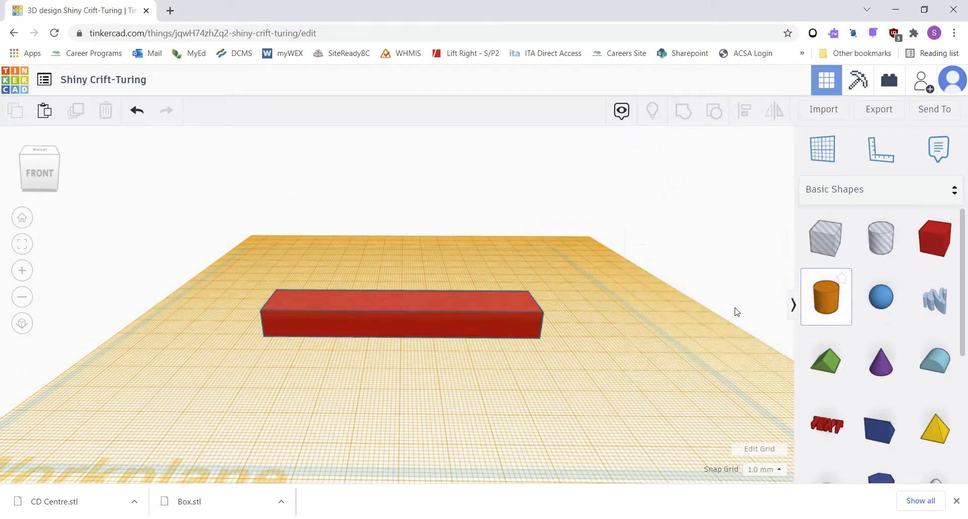
right_click_drag(551, 298, 563, 338)
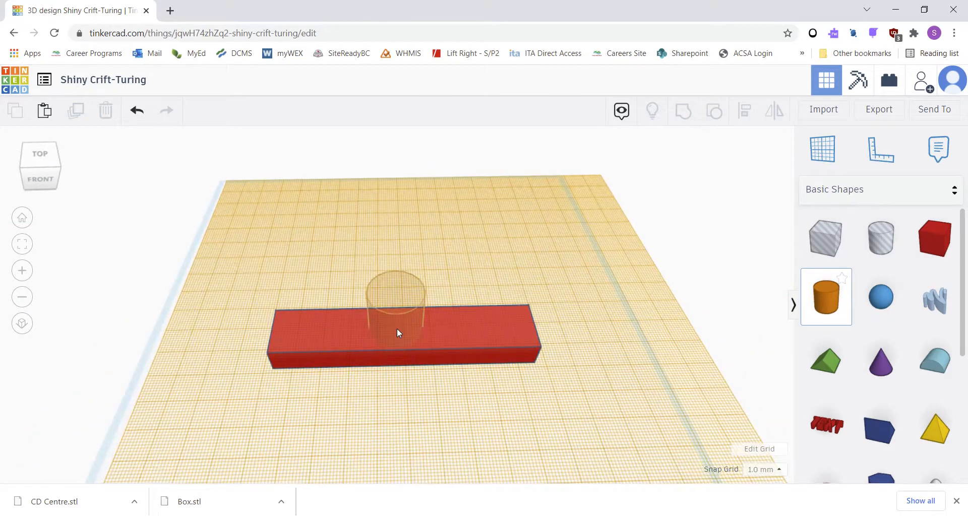
left_click(396, 328)
mouse_move(555, 388)
right_mouse_down()
mouse_move(540, 337)
mouse_move(553, 370)
right_mouse_up()
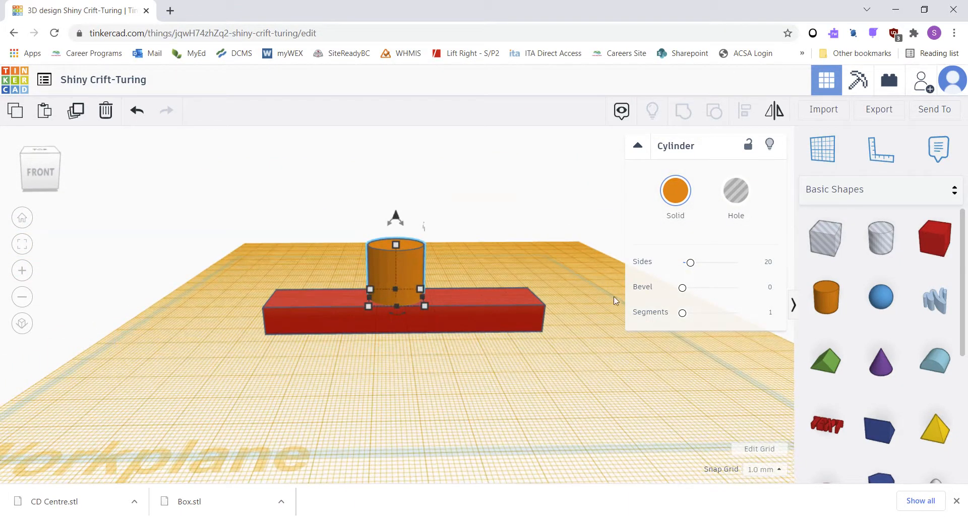
Step: Place a workplane on the box's front face and drop a cone onto it
left_click(825, 151)
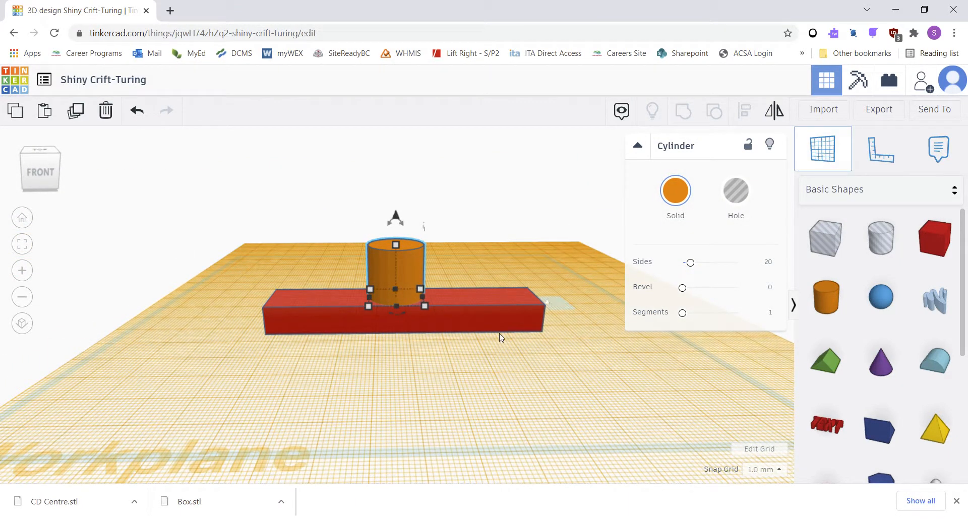
left_click(465, 320)
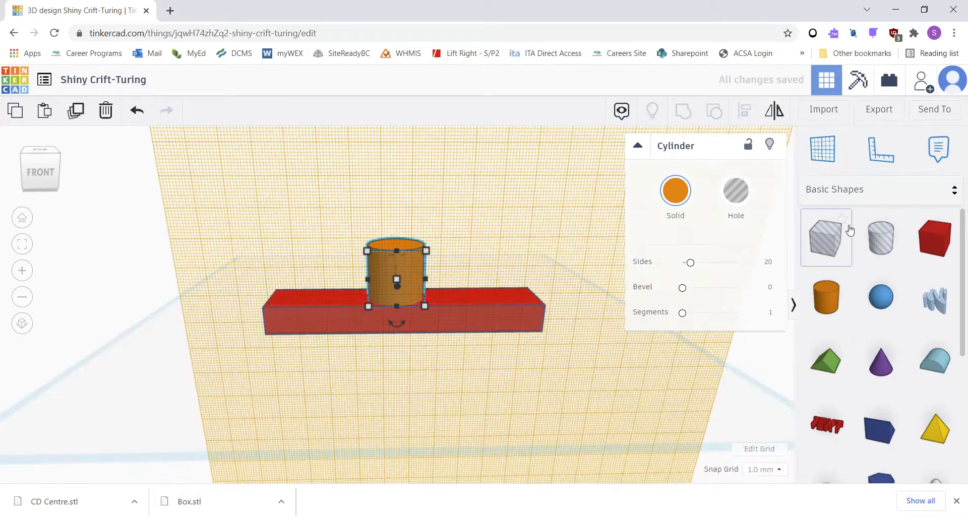
left_click(884, 368)
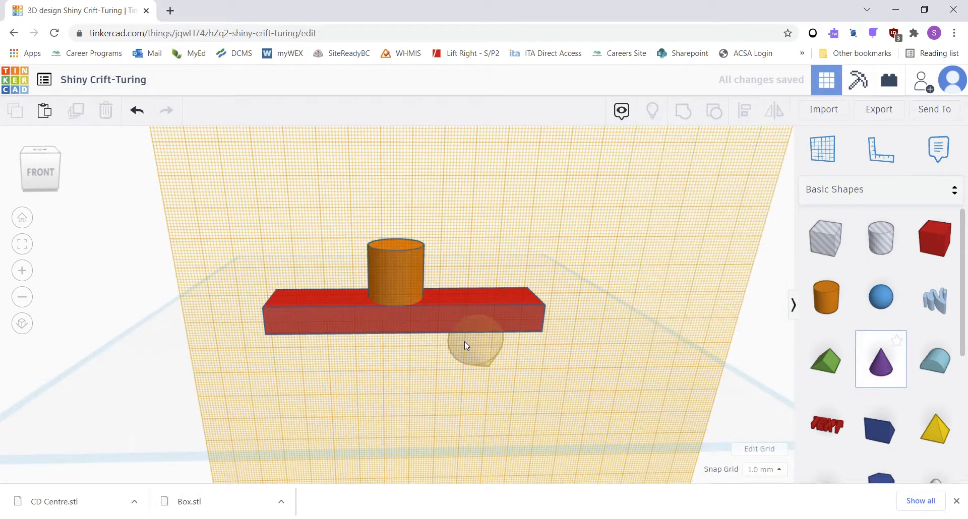
scroll(436, 319, "down", 2)
right_click_drag(425, 325, 613, 310)
right_click_drag(513, 314, 458, 307)
left_click(455, 307)
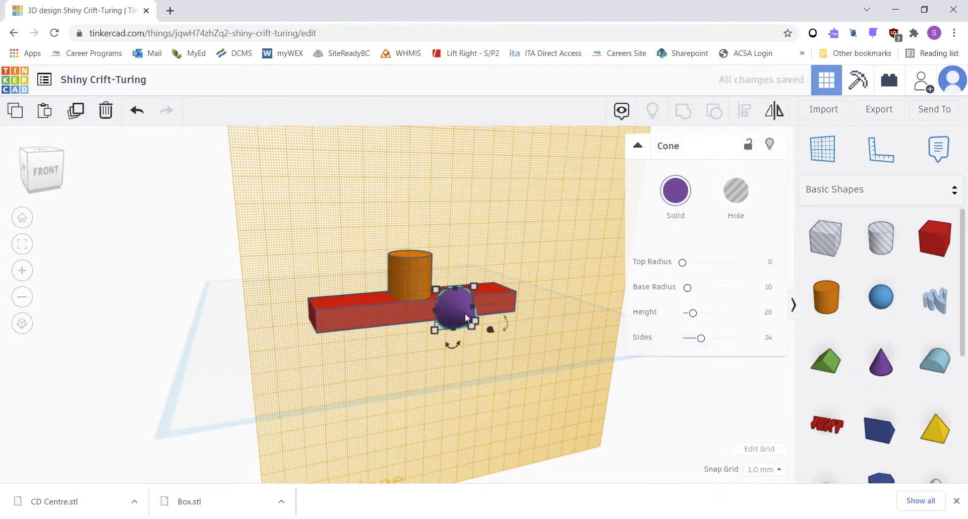
Step: Resize the cone to 5 mm high and 5 mm wide, then enlarge its base to about 6 mm
scroll(440, 371, "up", 3)
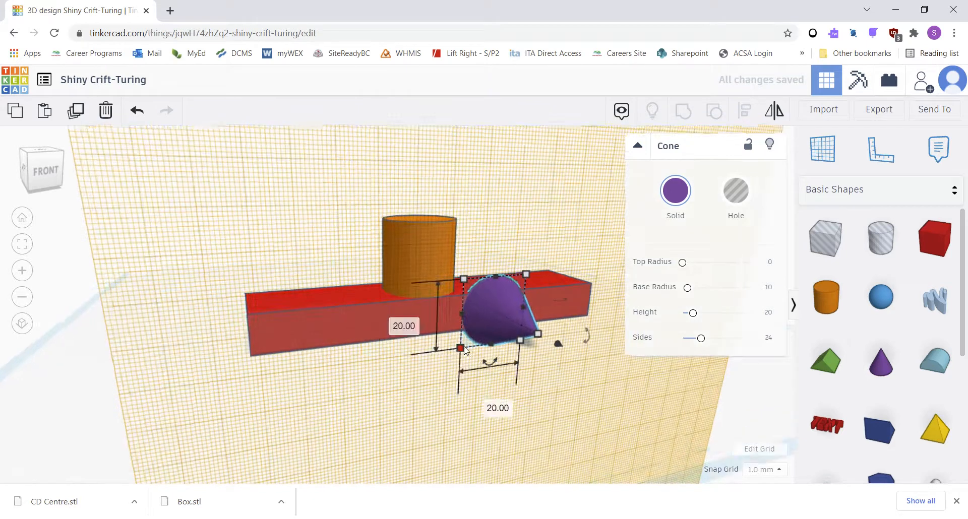
left_click(403, 323)
type("5")
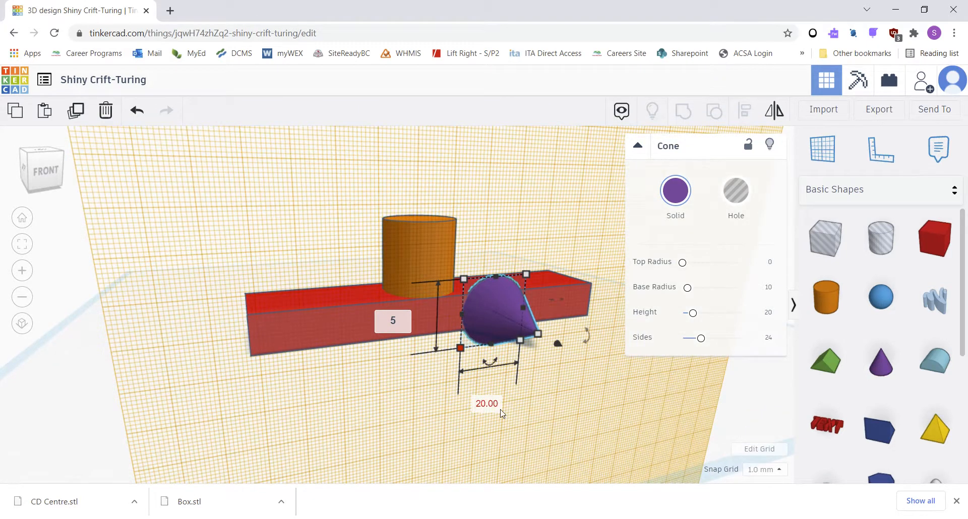
key("Tab")
type("5")
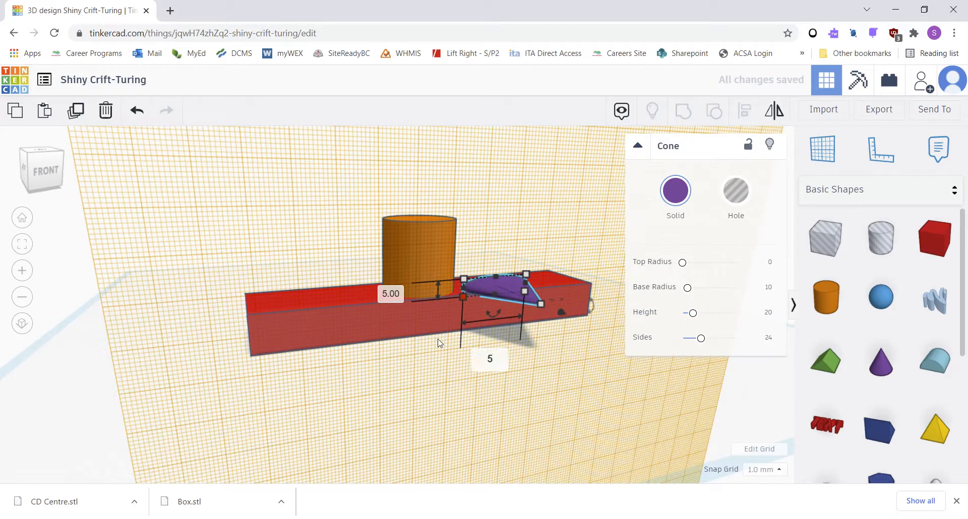
key("Return")
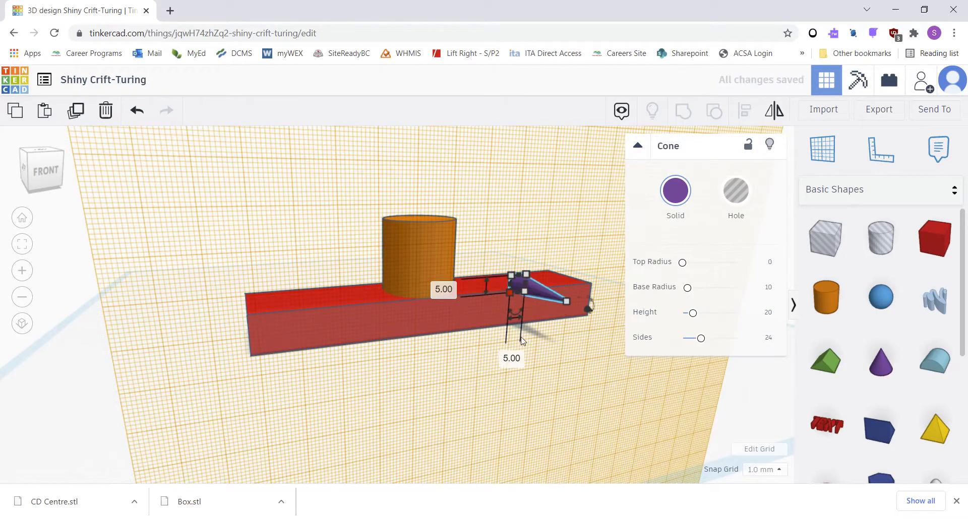
mouse_move(515, 280)
left_mouse_down()
mouse_move(507, 299)
mouse_move(514, 275)
left_mouse_up()
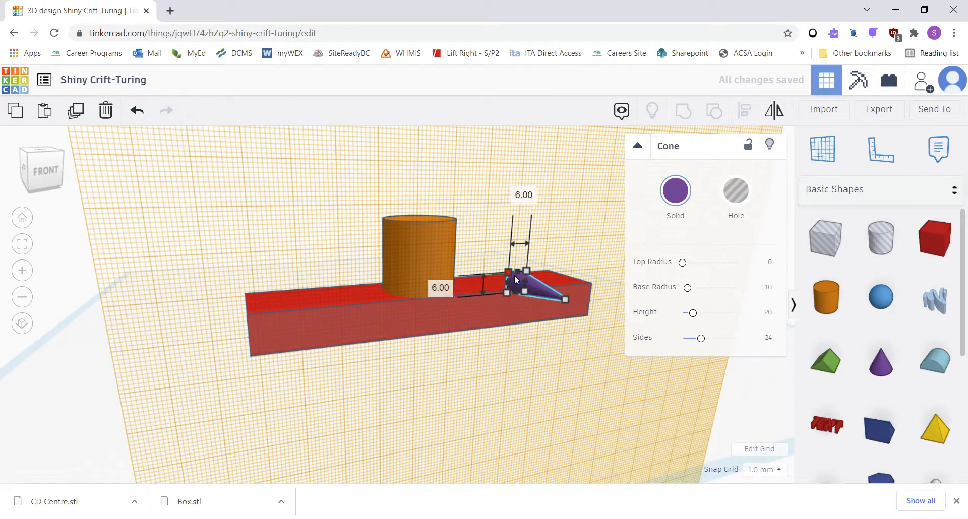
Step: Reset the workplane to the default grid
left_click(468, 308)
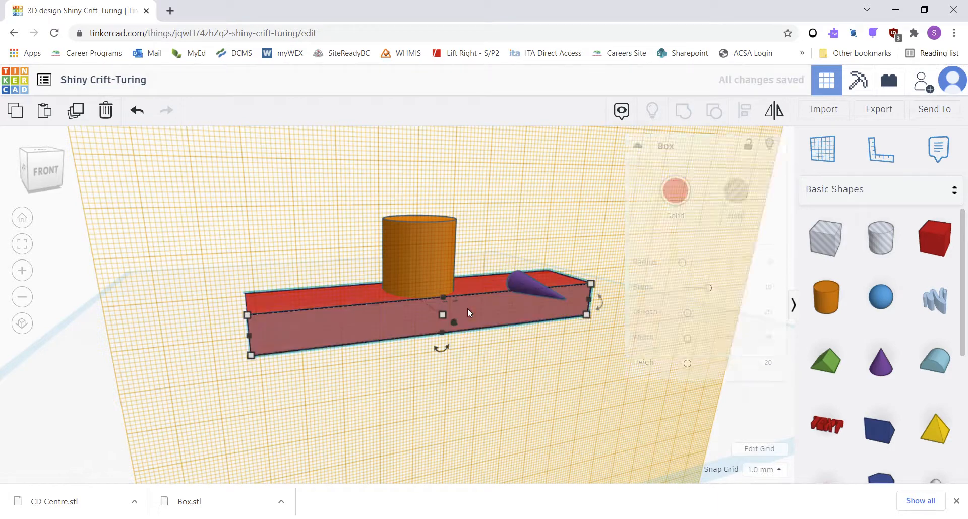
left_click(524, 285)
left_click_drag(532, 287, 444, 323)
right_click_drag(396, 328, 480, 272)
middle_click_drag(480, 268, 485, 247)
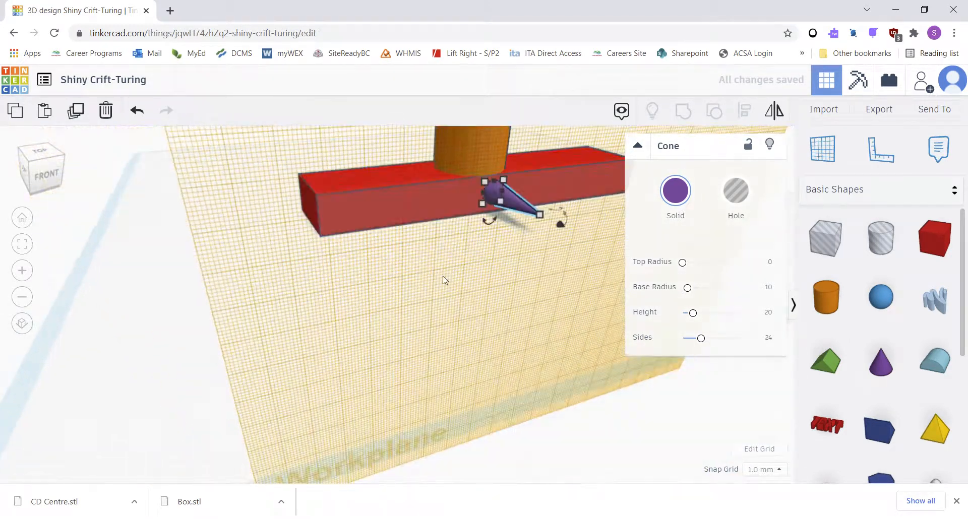
left_click(822, 149)
left_click(137, 330)
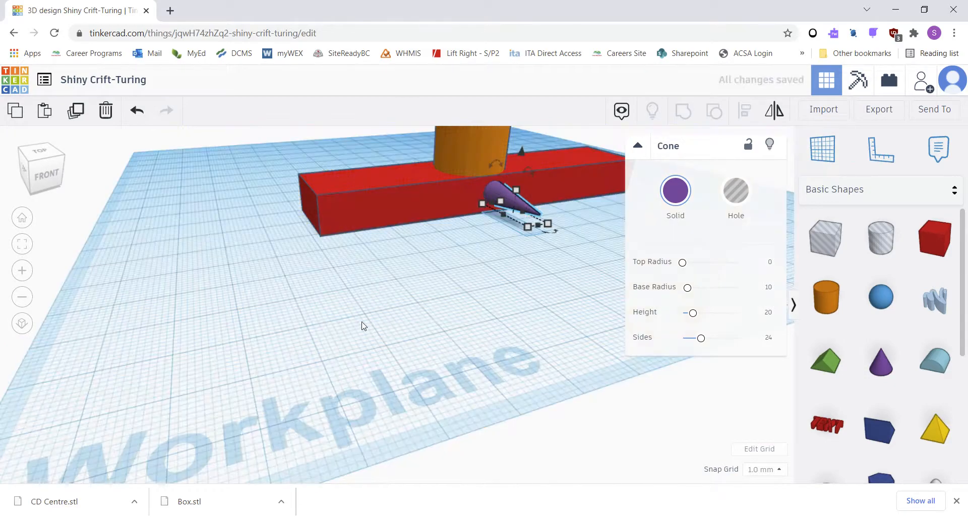
Step: Move the cylinder along the box's top toward its left end
right_click_drag(363, 325, 379, 201)
middle_click_drag(379, 202, 299, 359)
scroll(299, 360, "up", 4)
scroll(297, 358, "down", 4)
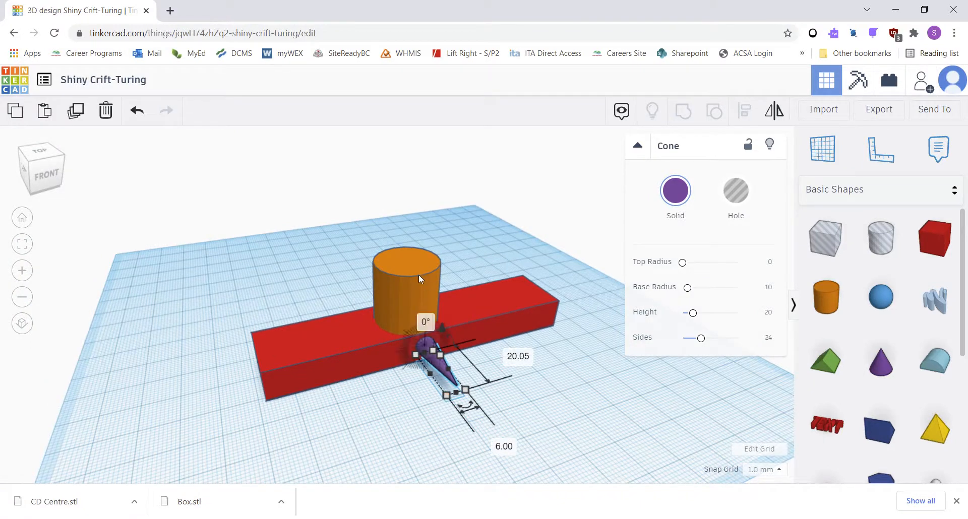
left_click_drag(427, 285, 355, 312)
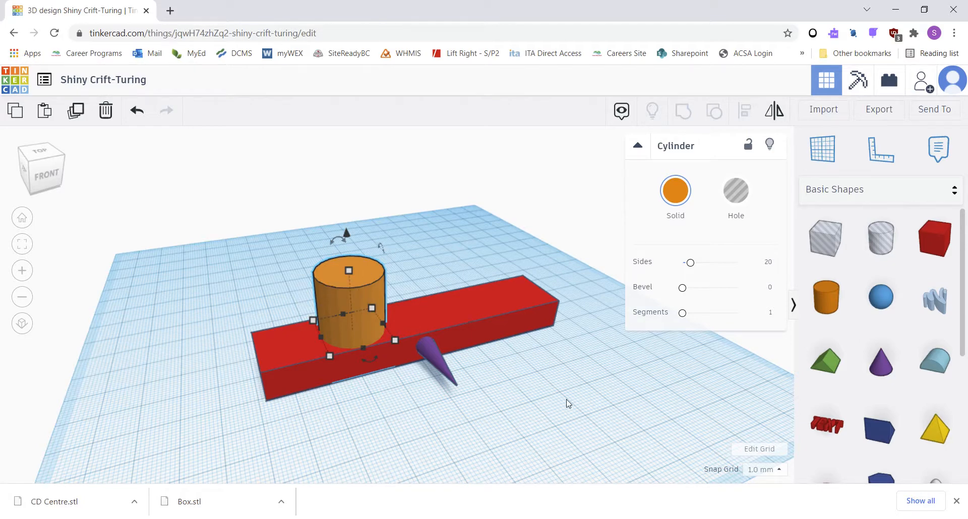
right_click_drag(568, 403, 842, 263)
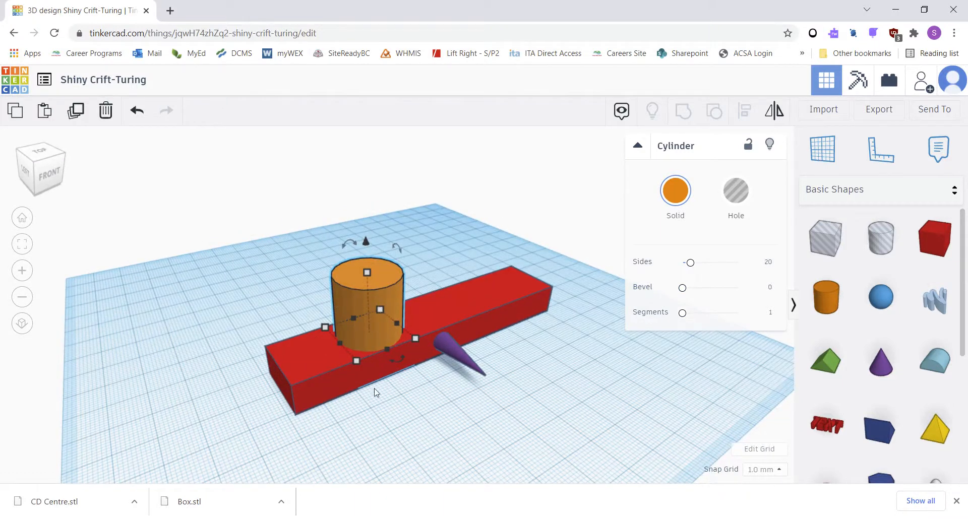
Step: Delete the cone
left_click(450, 346)
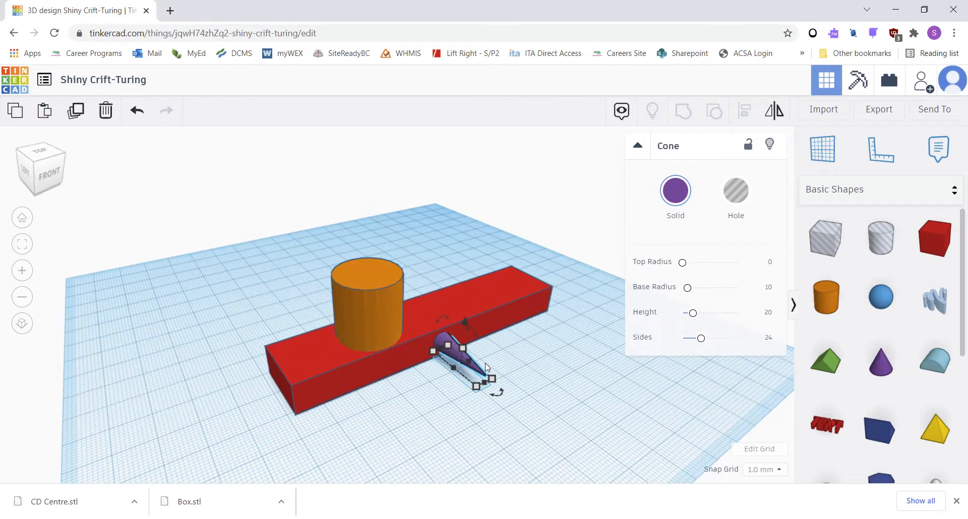
key("Delete")
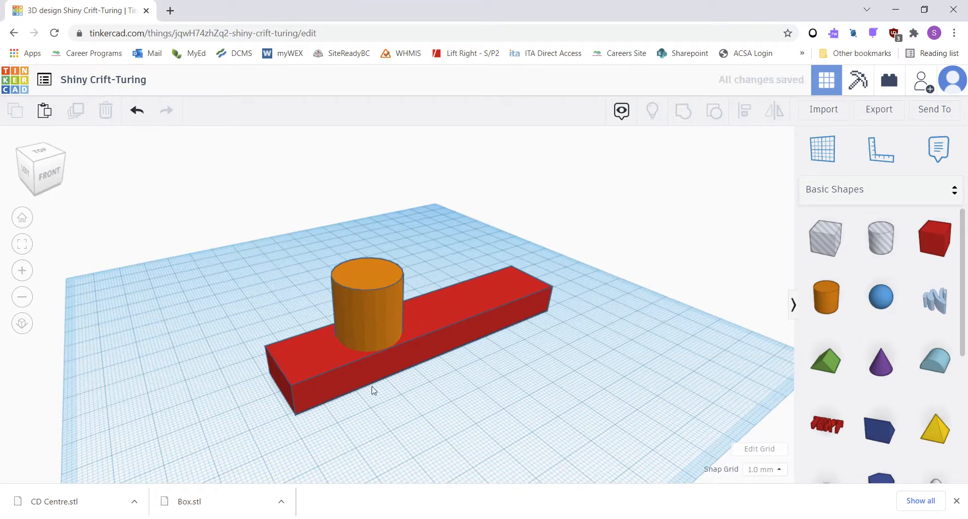
Step: Select the box and cylinder together and align the cylinder to the box's centre in both horizontal directions
left_click(416, 336)
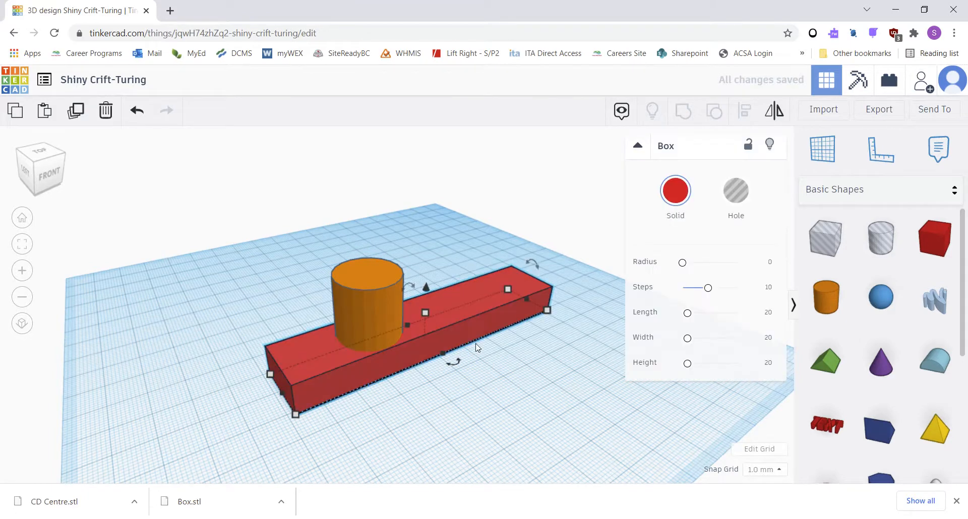
left_click(337, 315, "shift")
left_click(281, 275)
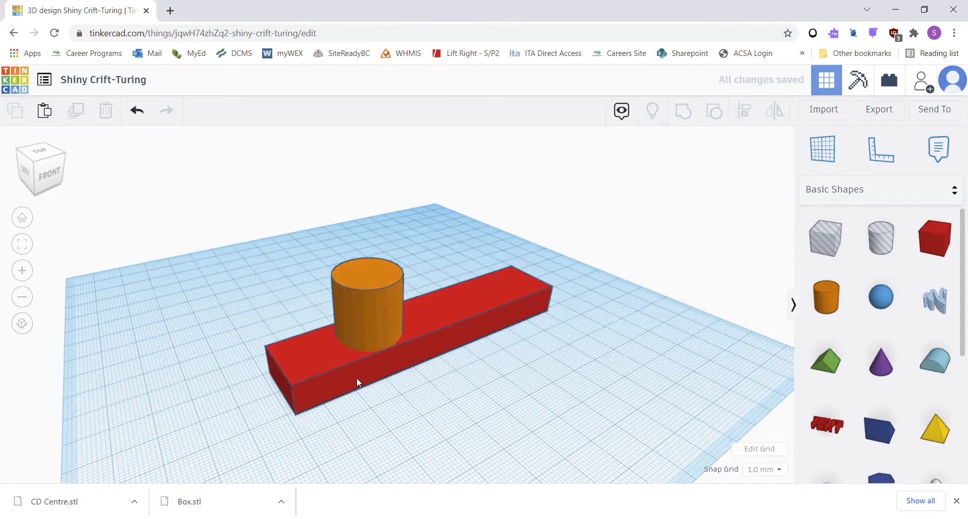
left_click_drag(201, 209, 615, 453)
left_click(268, 212)
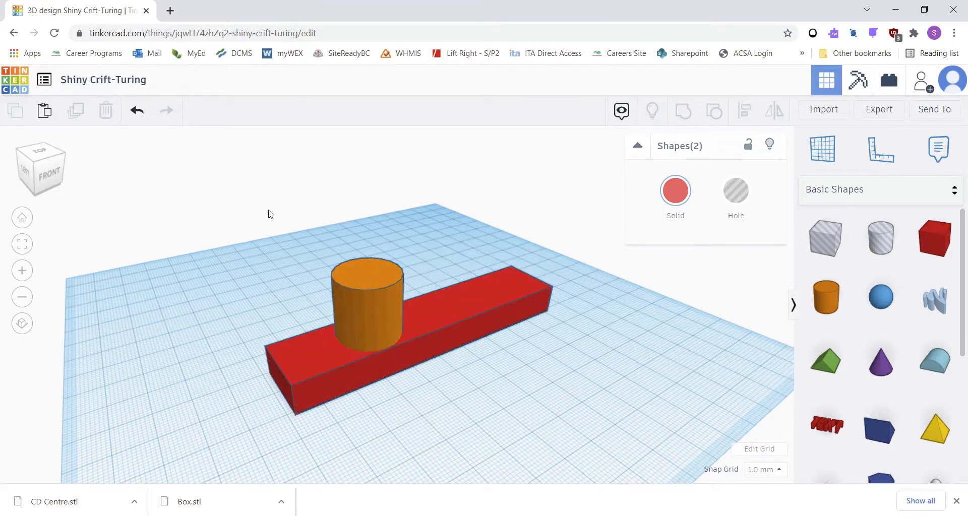
left_click(361, 292)
left_click(497, 308, "shift")
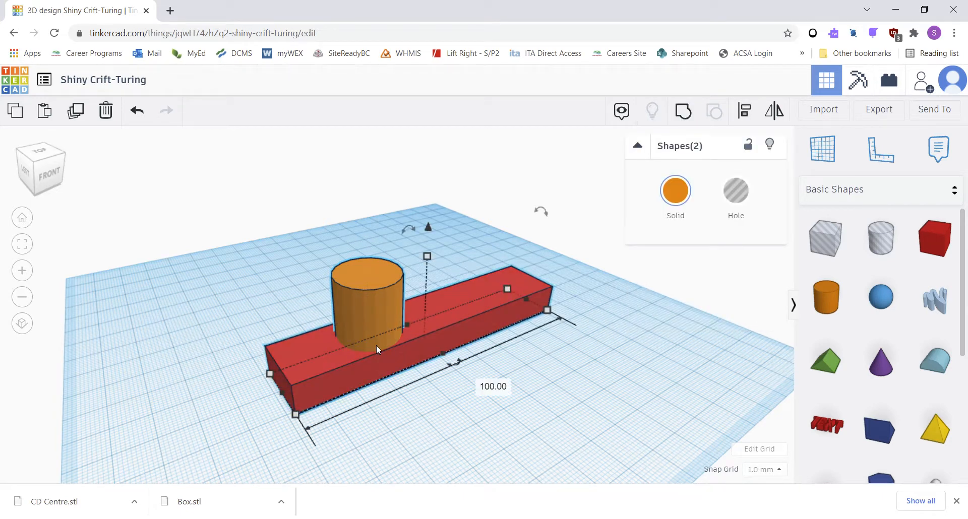
left_click(742, 117)
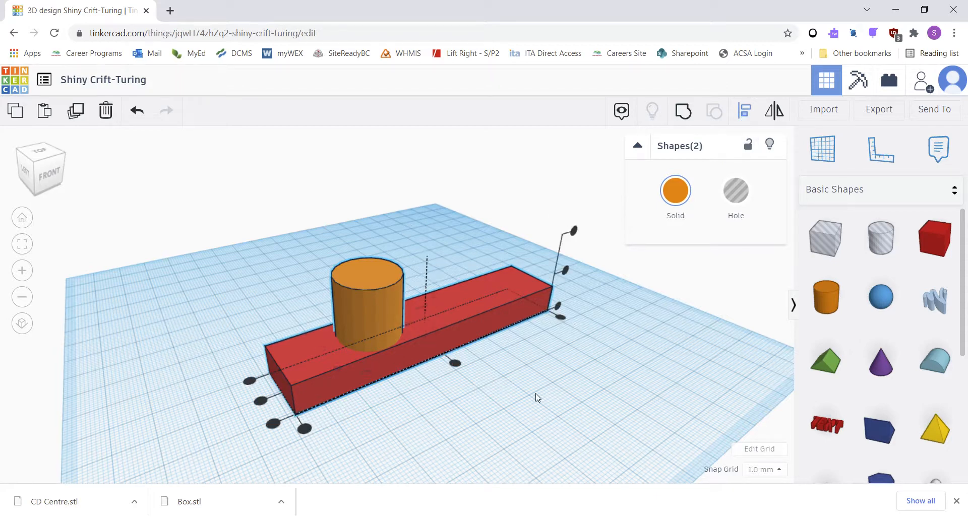
left_click(260, 401)
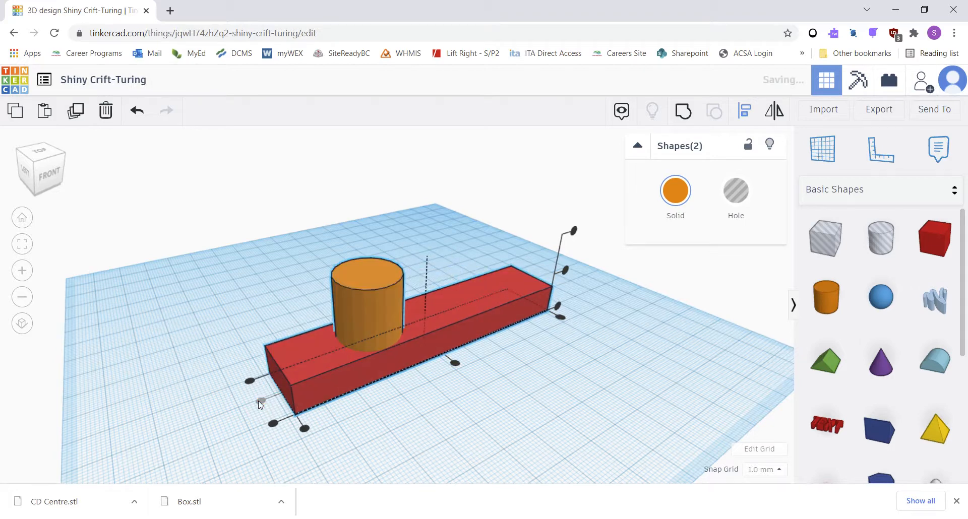
left_click(455, 364)
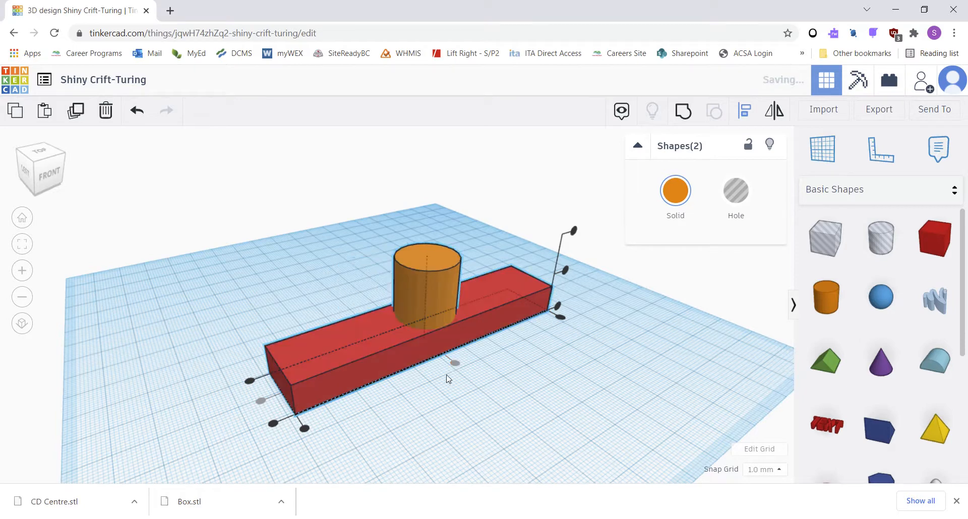
Step: Check the cylinder's alignment from the top view, then return to the home view
right_click_drag(468, 372, 406, 423)
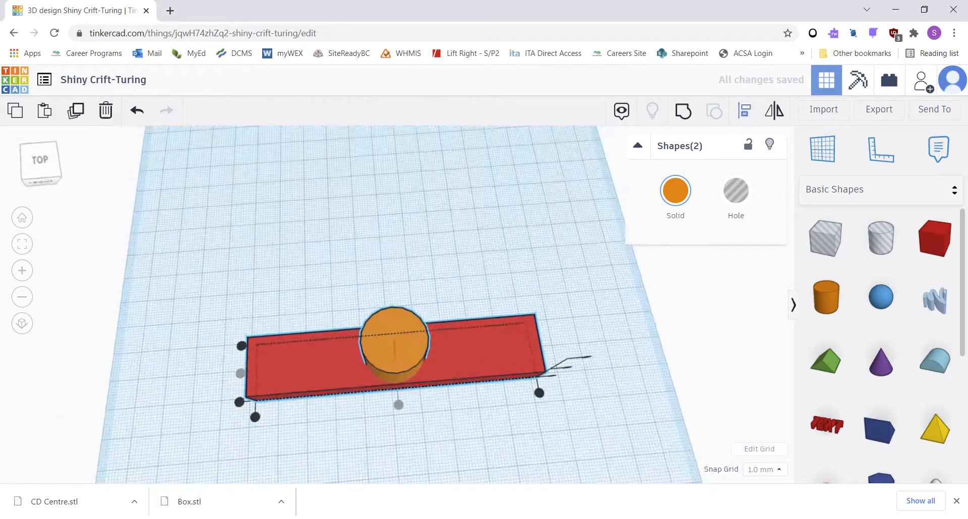
left_click(42, 162)
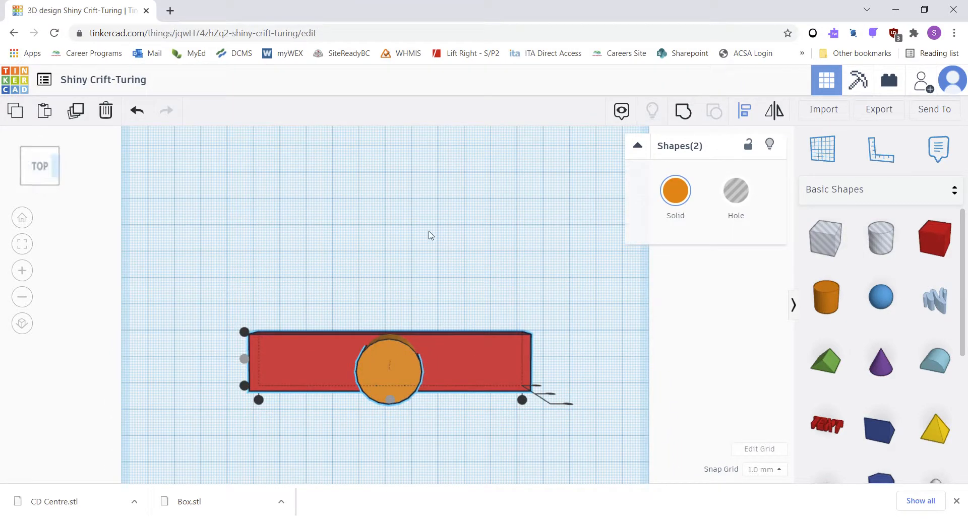
left_click(21, 218)
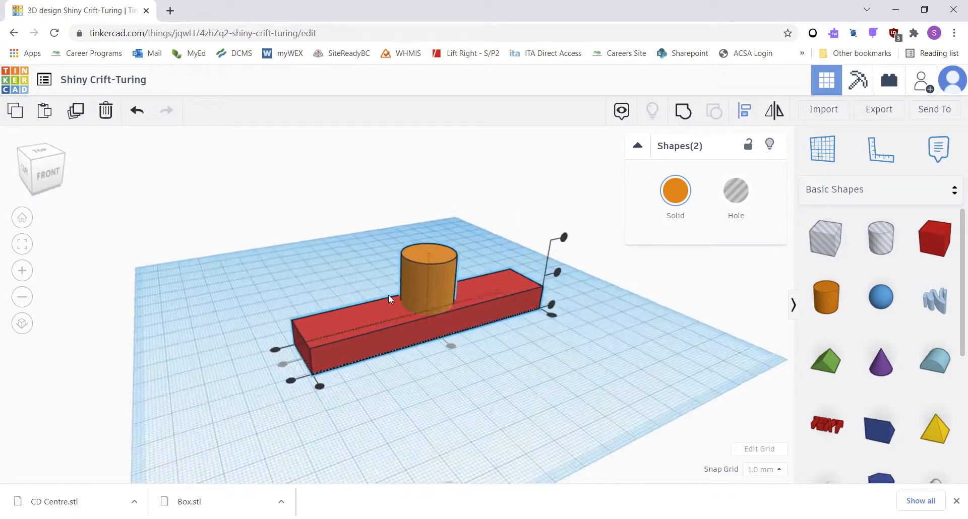
left_click(301, 283)
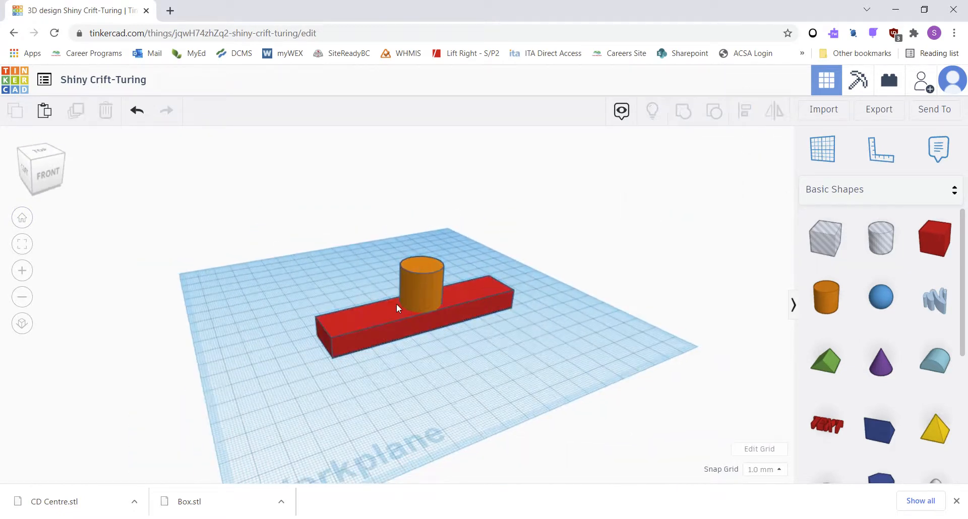
scroll(462, 282, "down", 2)
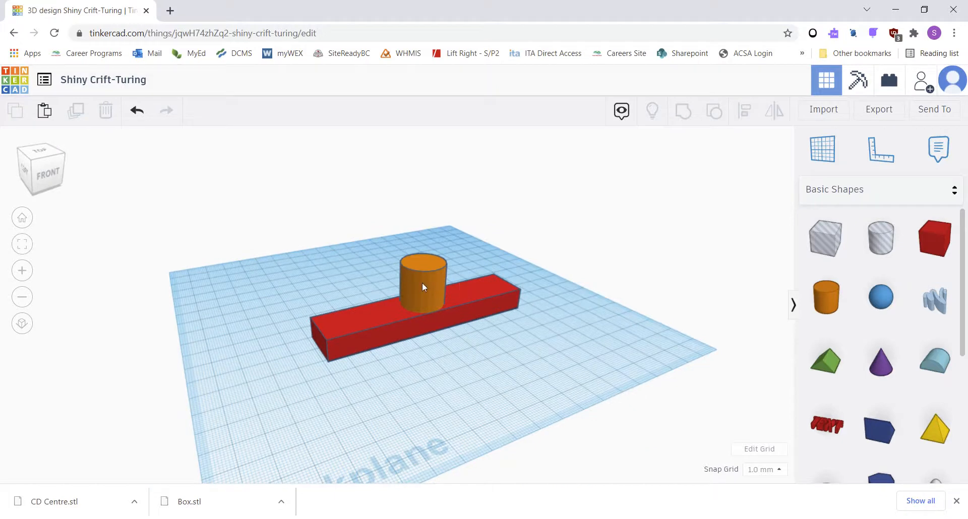
left_click(422, 282)
left_click_drag(422, 280, 337, 241)
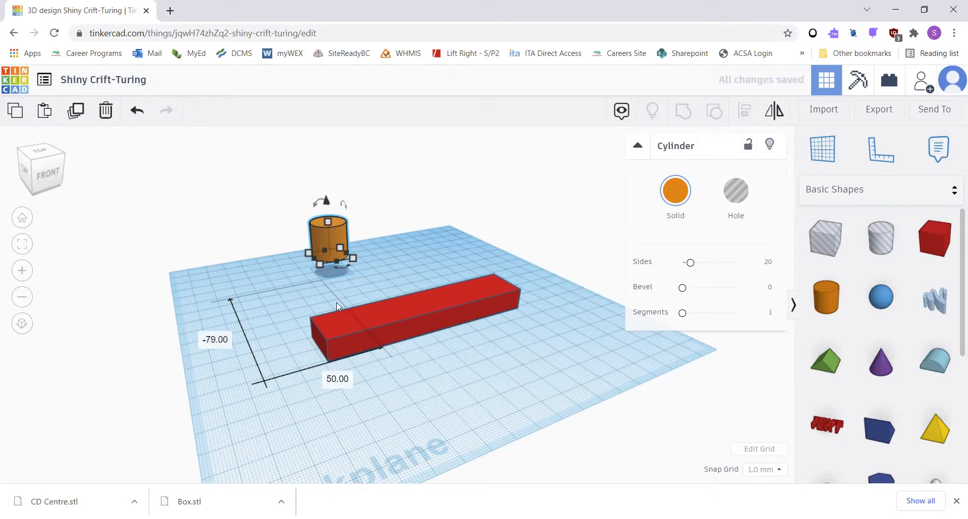
key("ctrl+z")
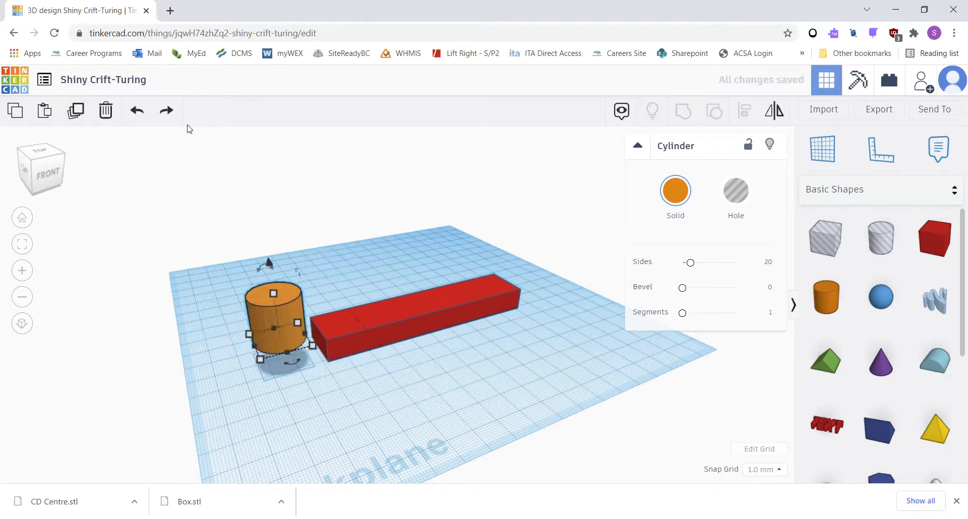
left_click(134, 114)
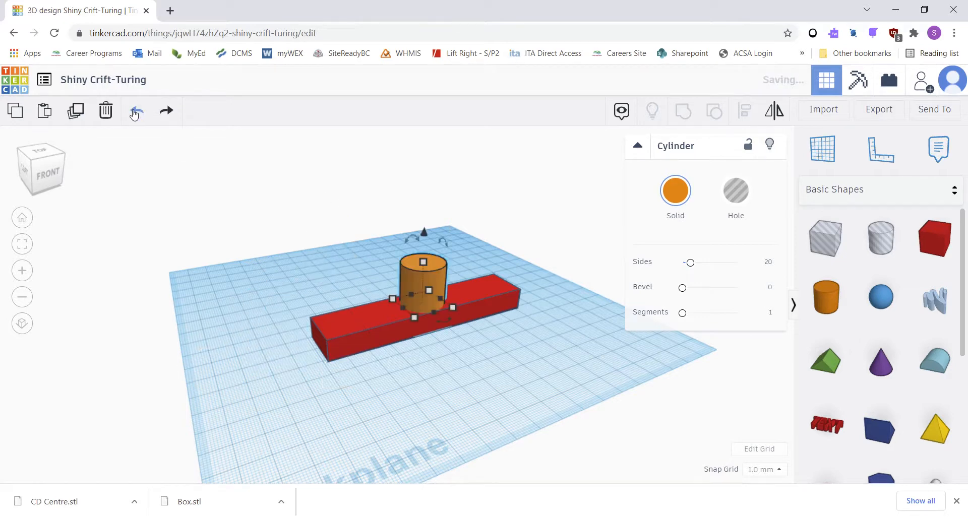
Step: Group the box and cylinder into one shape and shift it slightly forward on the workplane
left_click(419, 363)
left_click_drag(270, 207, 603, 410)
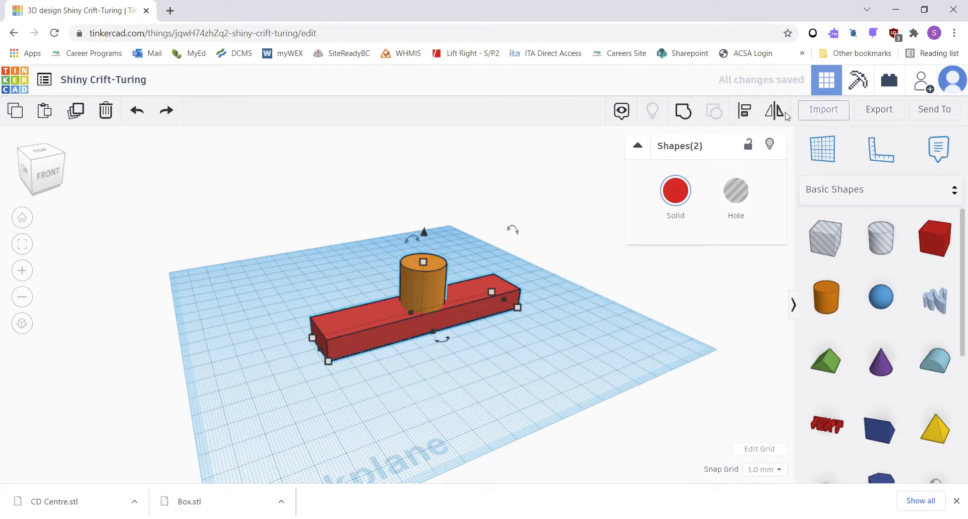
left_click(679, 118)
left_click(461, 394)
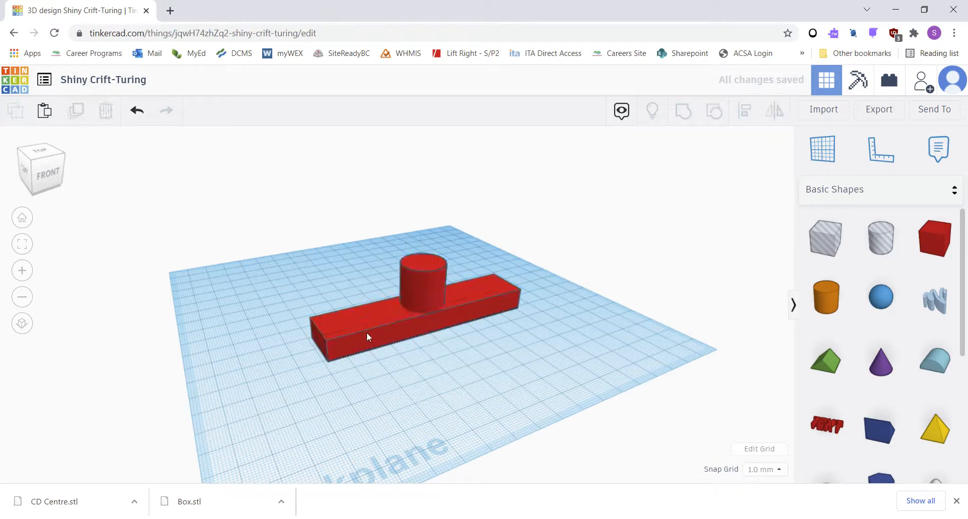
left_click_drag(367, 332, 300, 386)
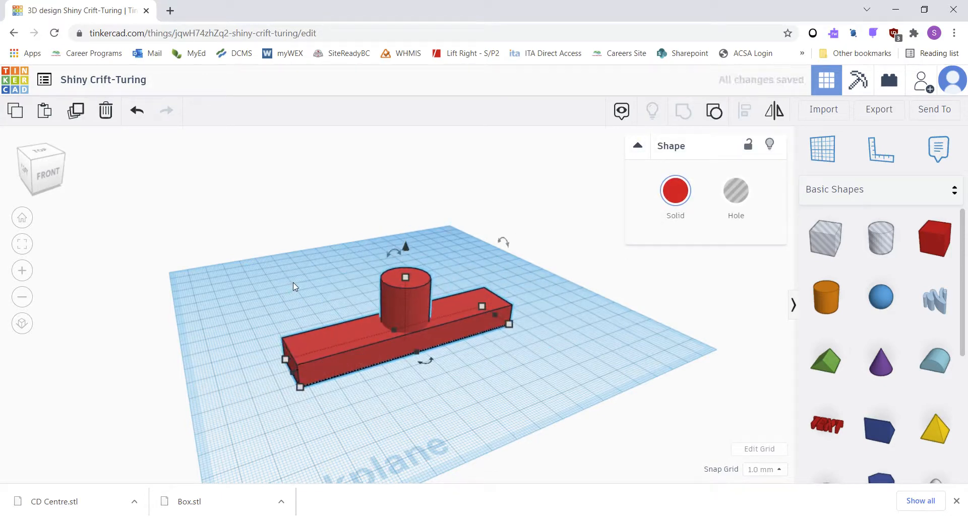
left_click(263, 285)
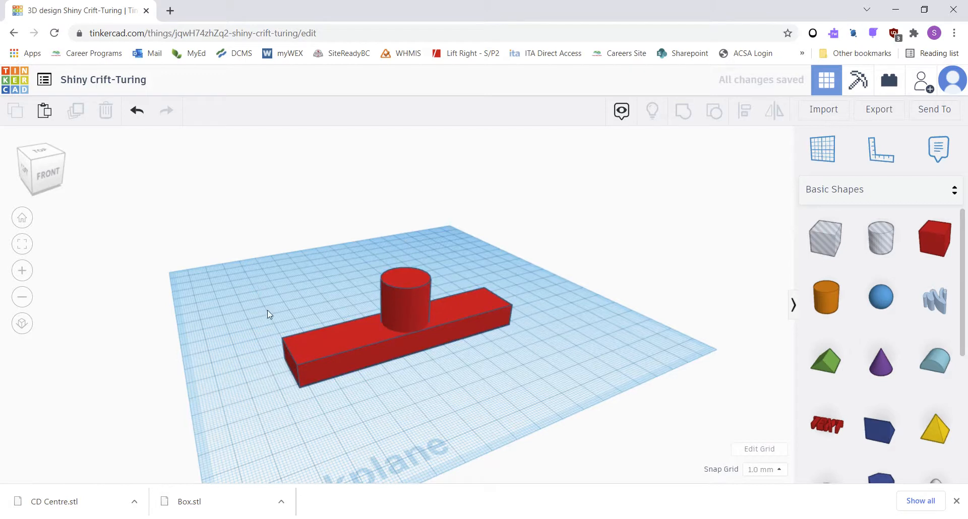